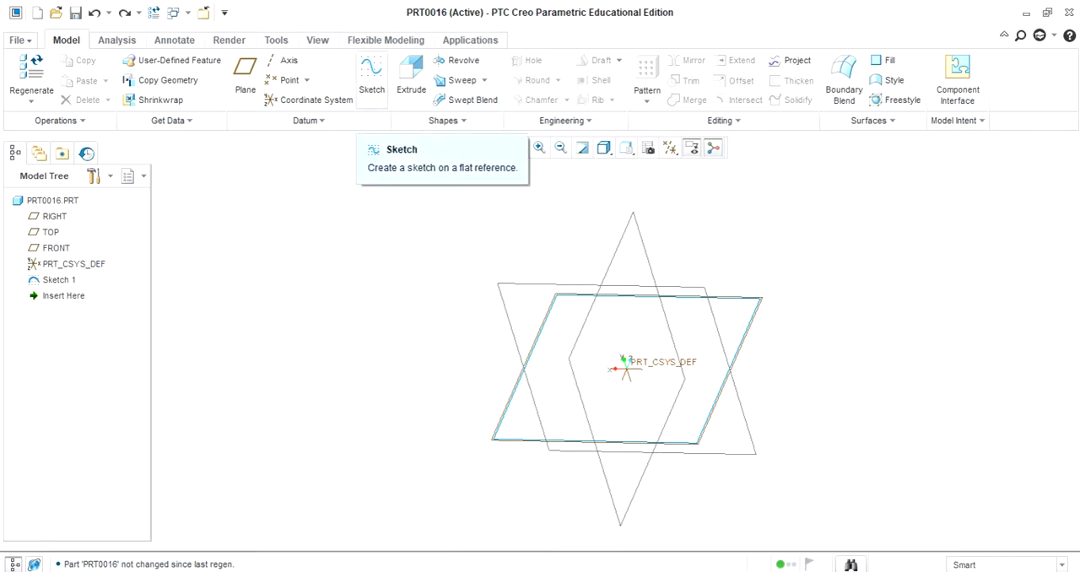
Start a new sketch on the TOP datum plane with the default RIGHT plane orientation reference
left_click(374, 91)
left_click(728, 298)
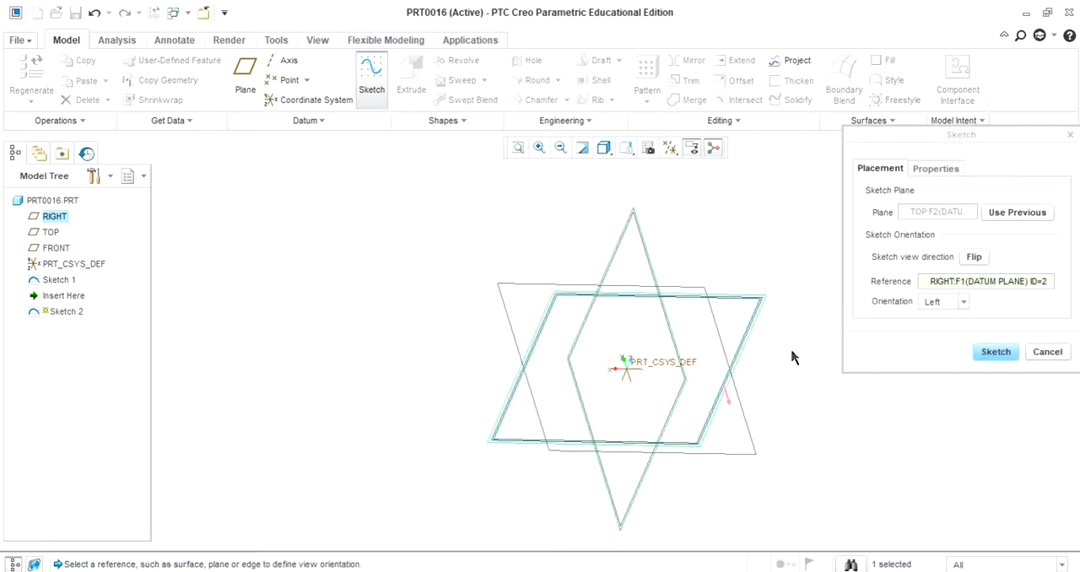
left_click(981, 354)
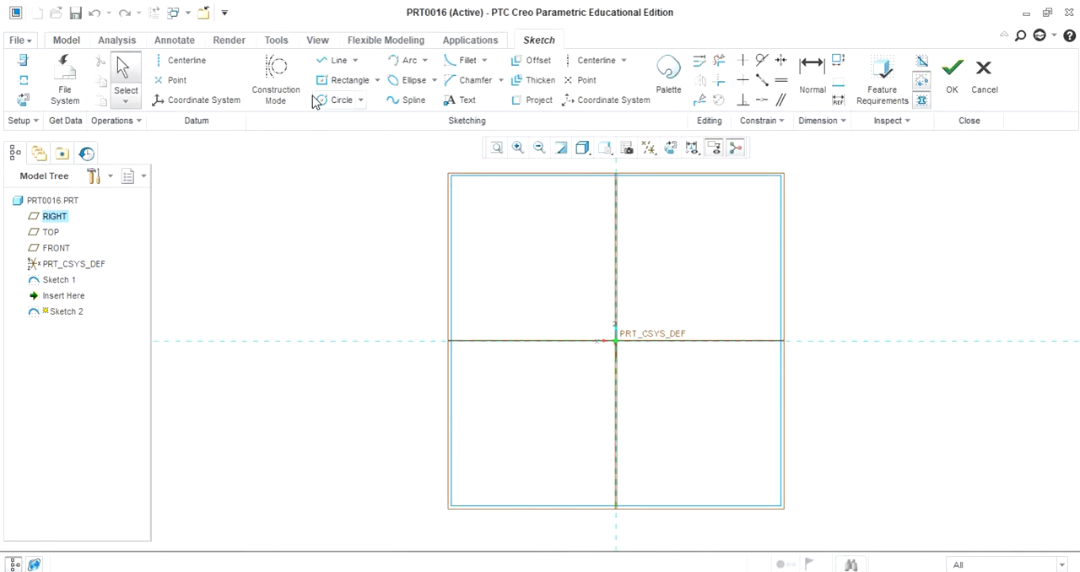
Sketch a circle centred on the origin, set its diameter to 350, and finish the sketch
left_click(325, 104)
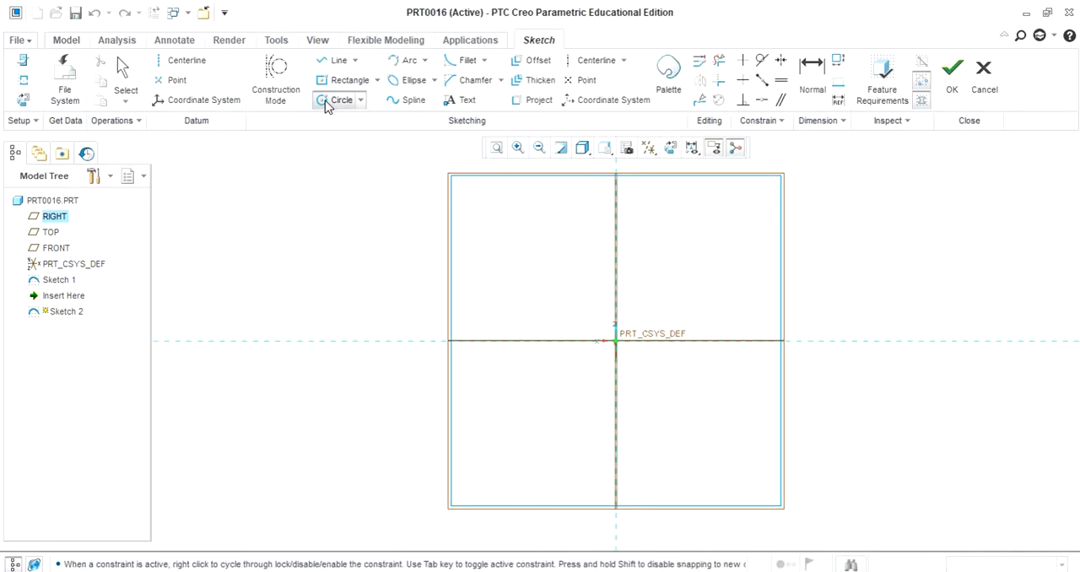
left_click(616, 341)
left_click(713, 289)
middle_click(739, 294)
double_click(478, 235)
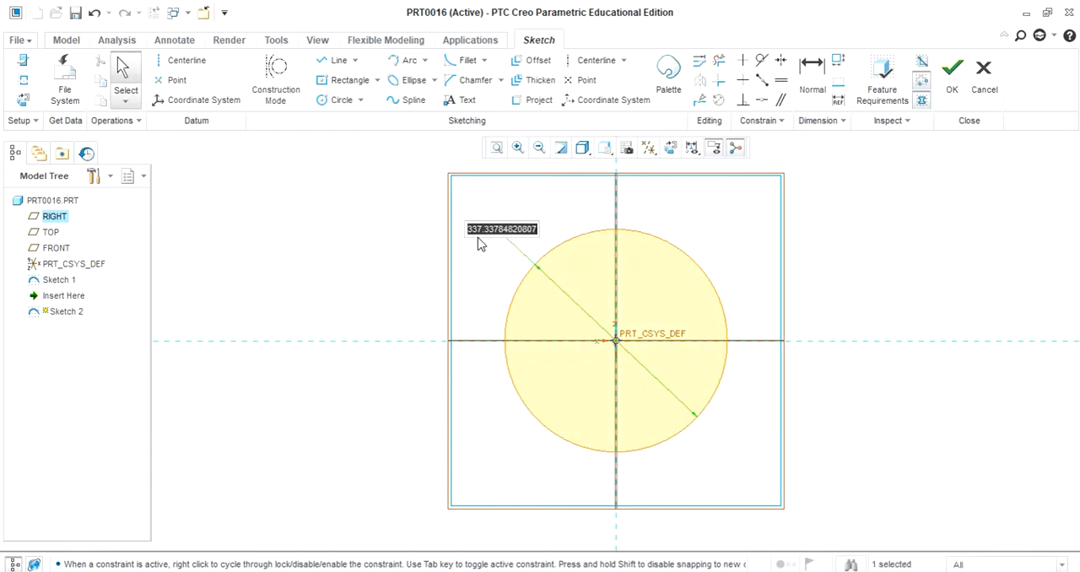
type("350")
key("Return")
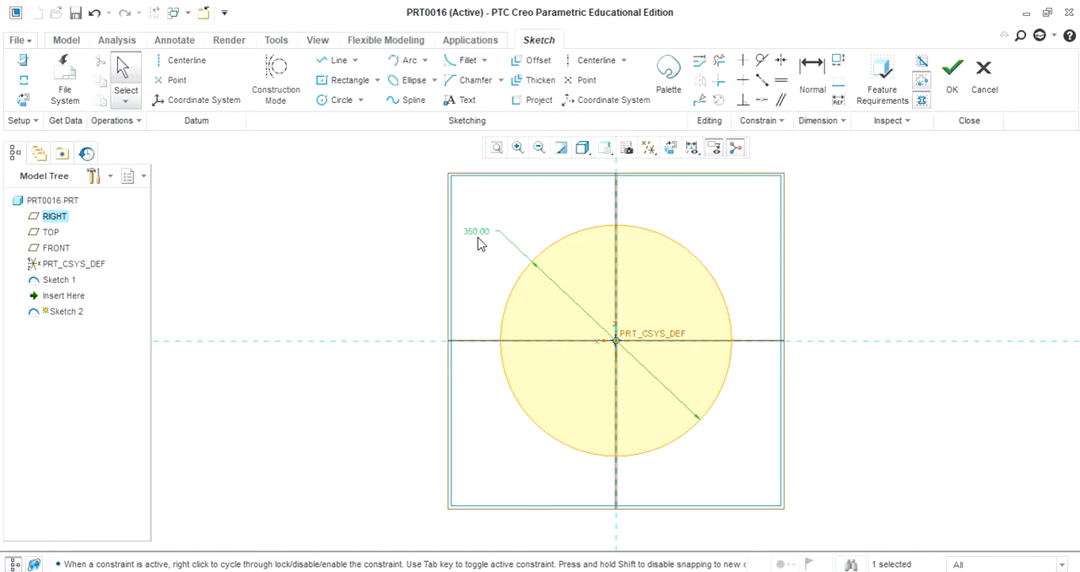
left_click(950, 76)
Extrude the 350 diameter circle to a depth of 50 as a solid disc
middle_click_drag(869, 314, 865, 270)
left_click(411, 91)
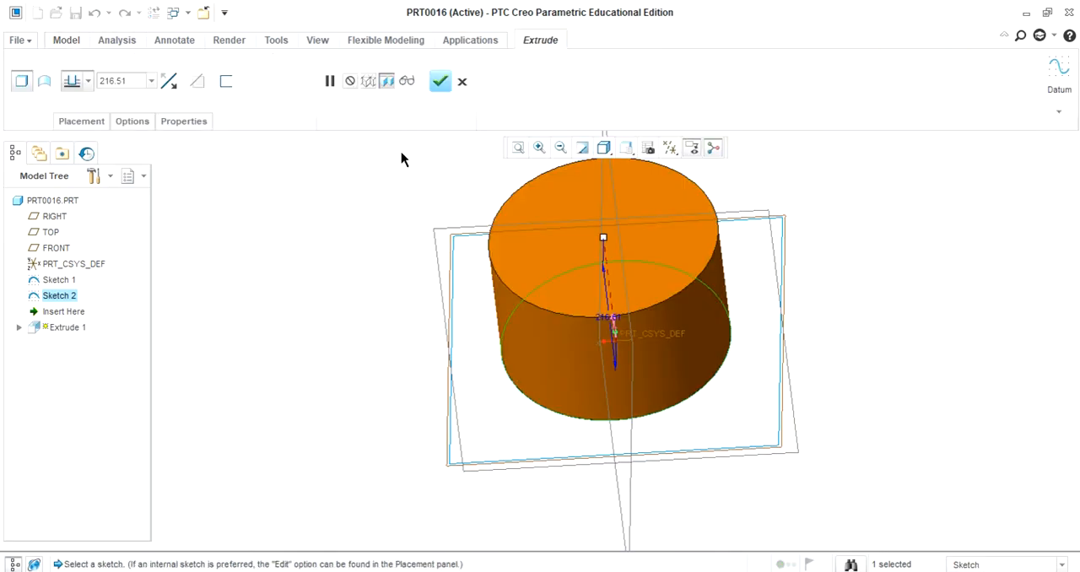
double_click(129, 84)
type("50")
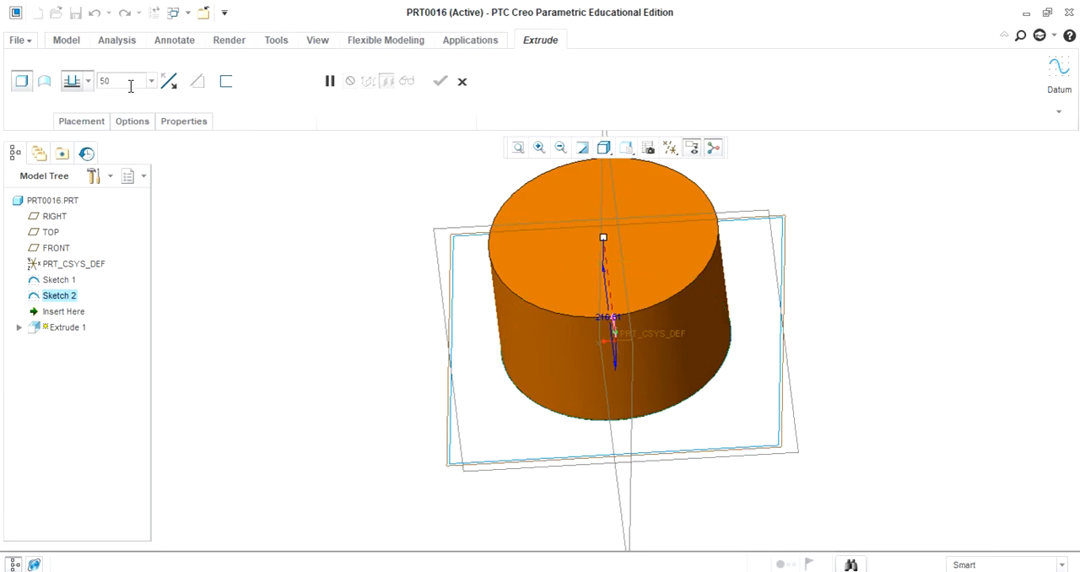
key("Return")
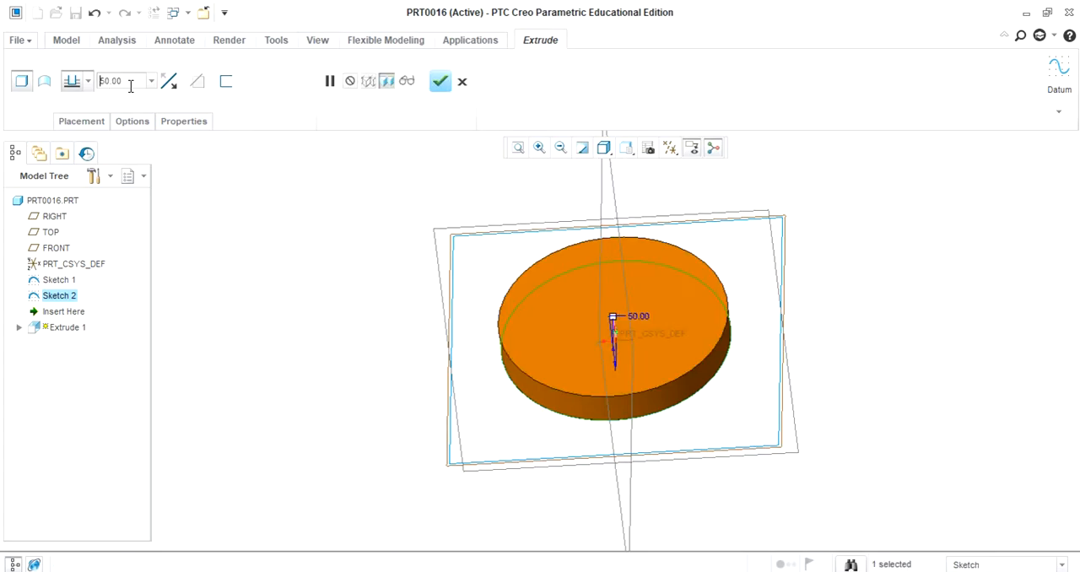
left_click(439, 82)
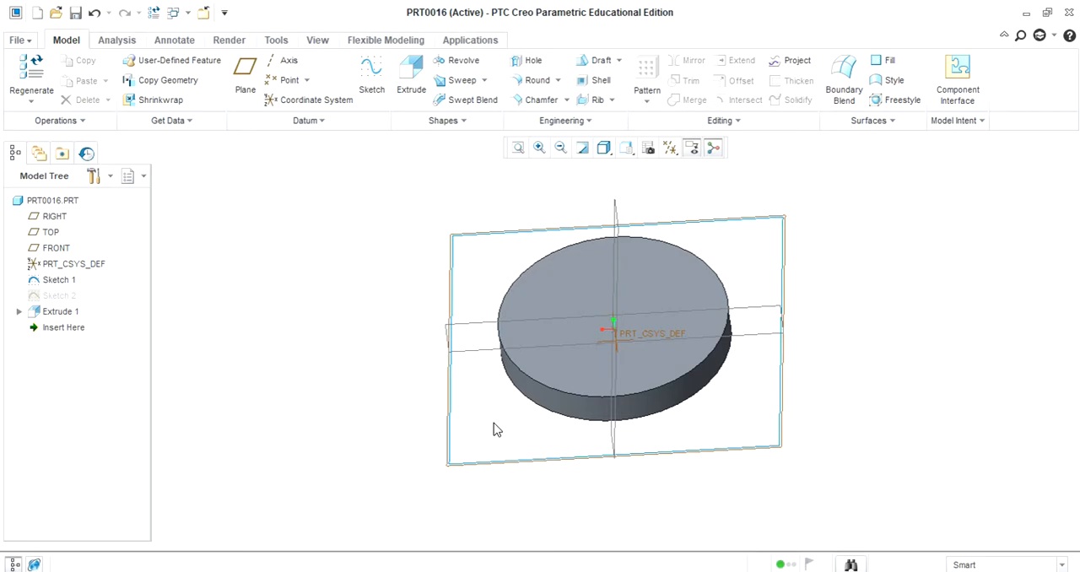
Start a sketch on the disc's top face and add the disc's outer cylindrical surface as a sketch reference
left_click(659, 286)
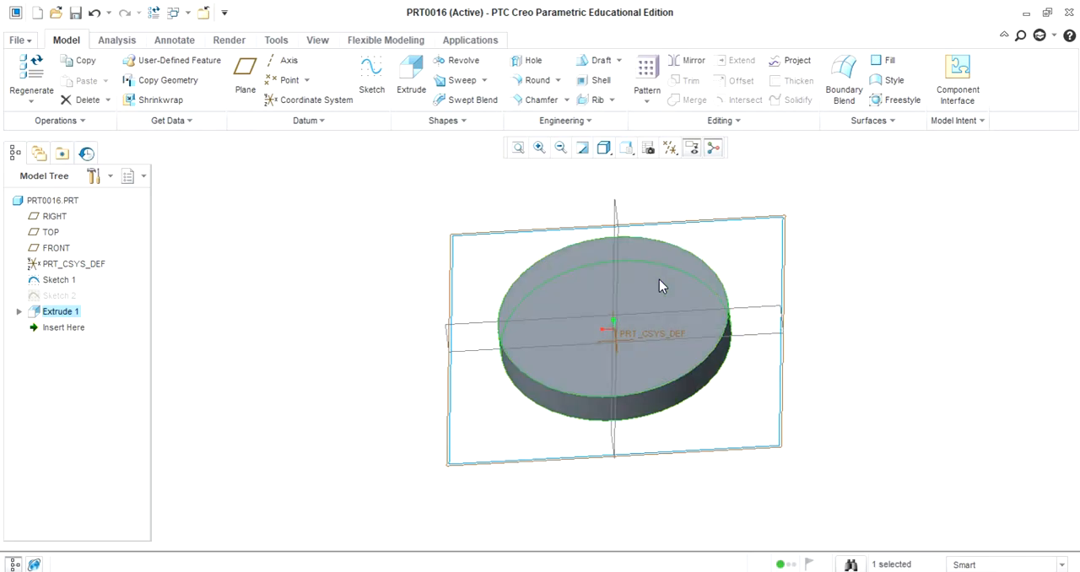
left_click(370, 85)
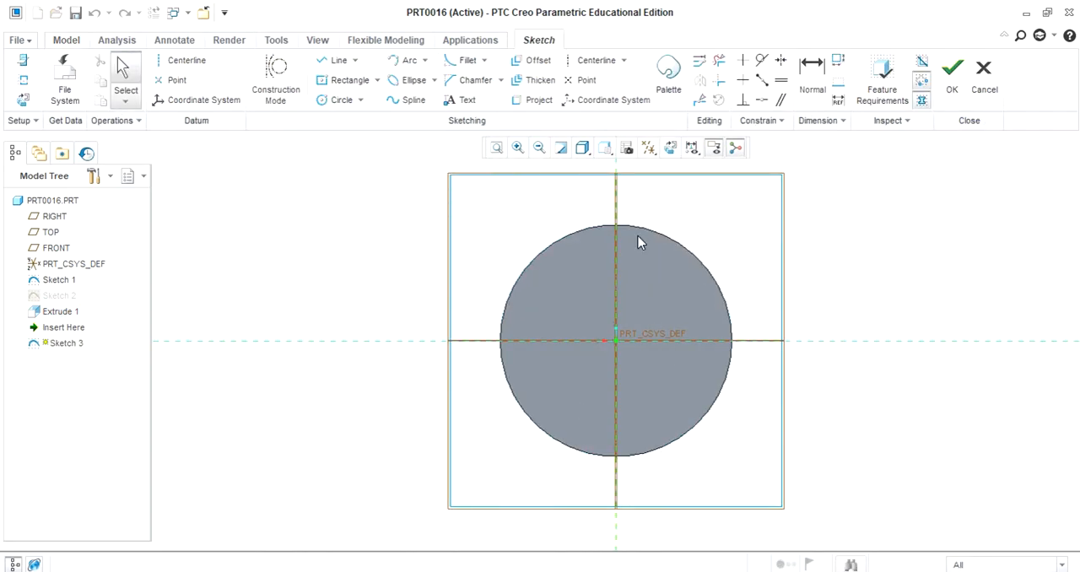
left_click(342, 100)
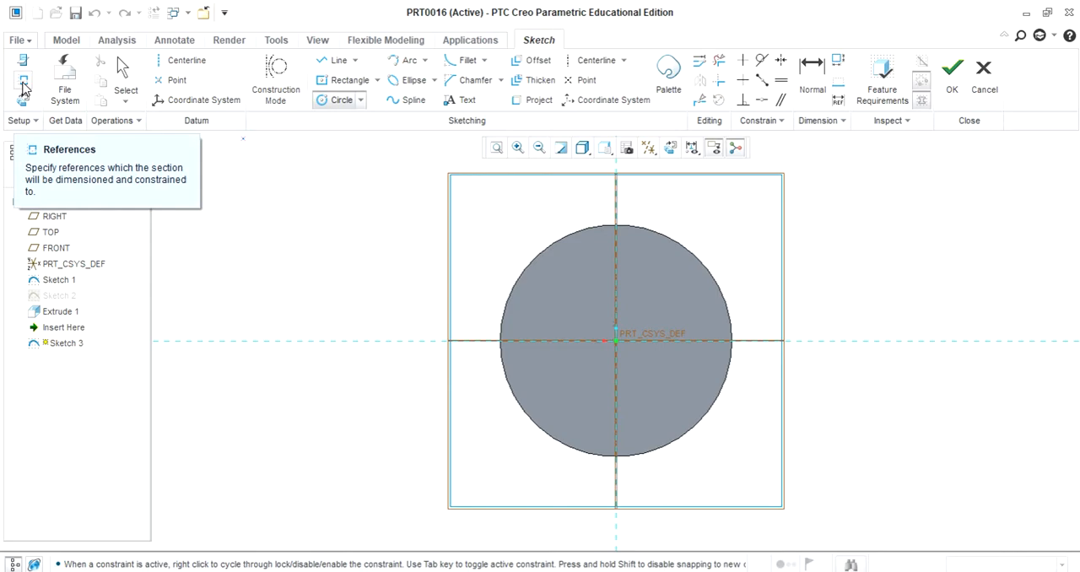
left_click(22, 83)
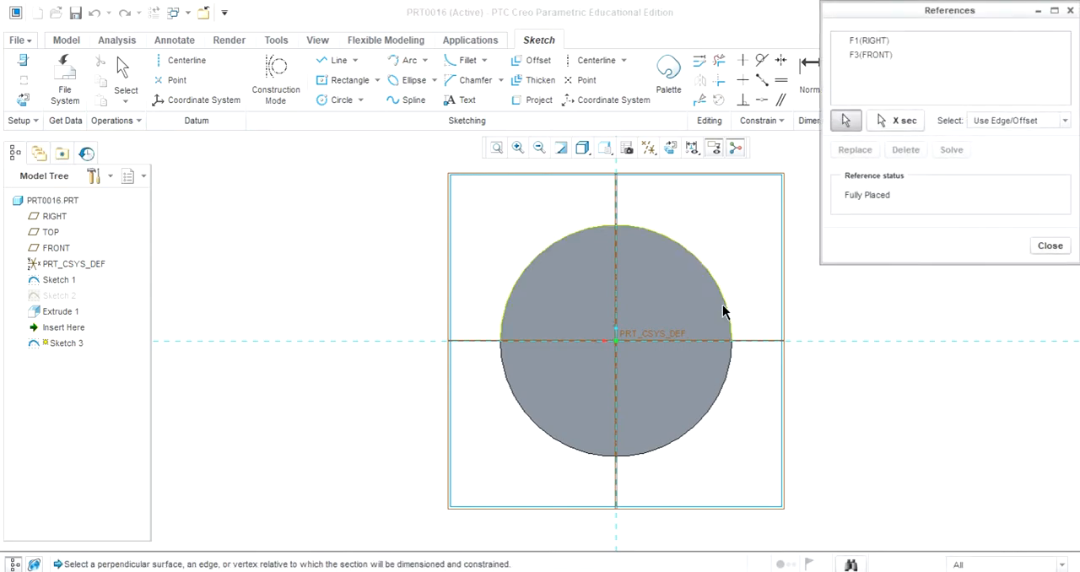
left_click(731, 333)
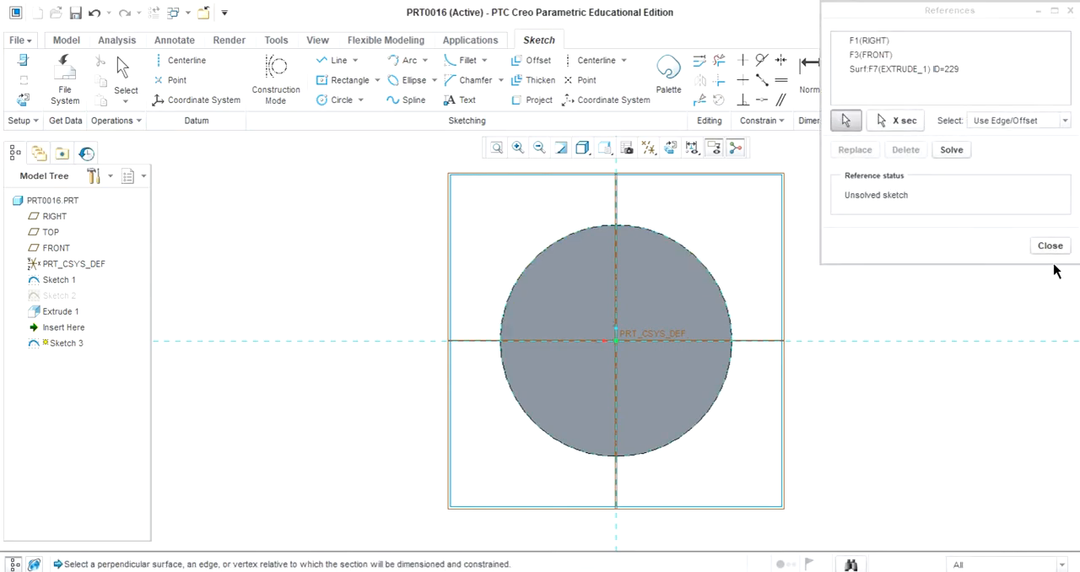
left_click(1049, 247)
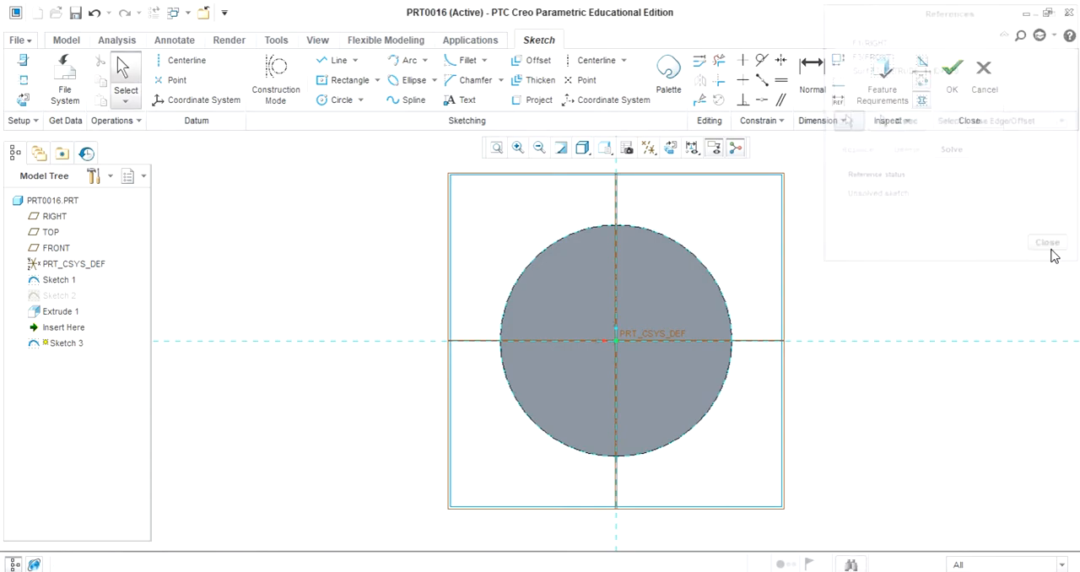
Sketch a circle centred where the disc's edge meets the horizontal reference, set its diameter to 80, and finish the sketch
left_click(334, 102)
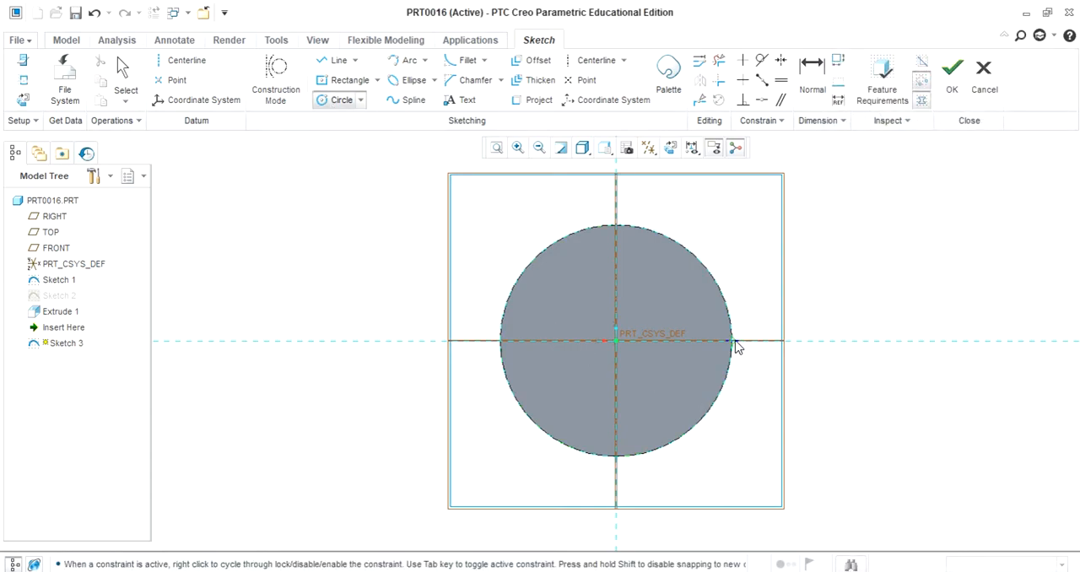
left_click(758, 337)
middle_click(863, 332)
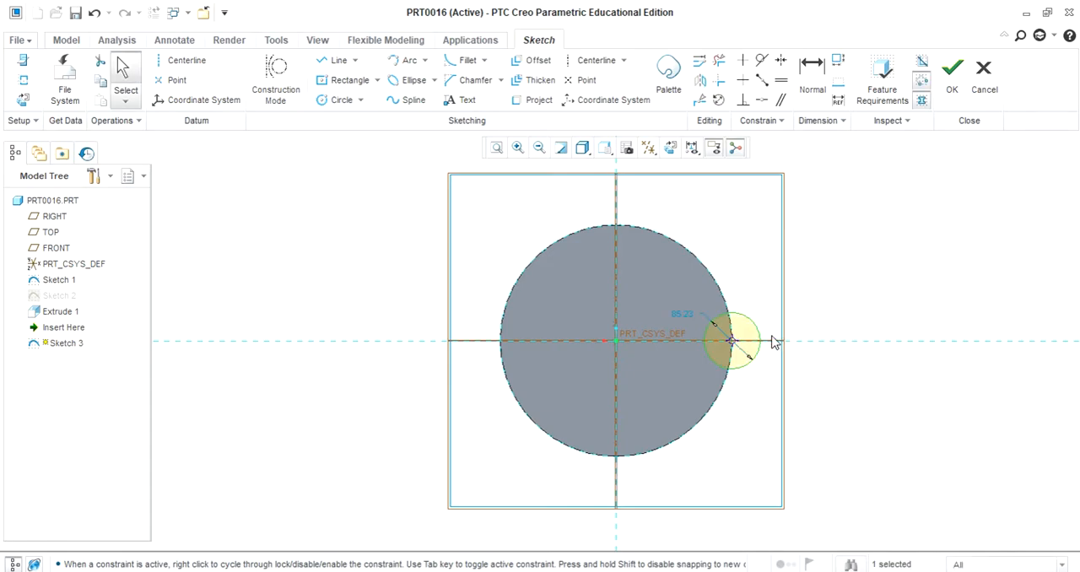
double_click(682, 314)
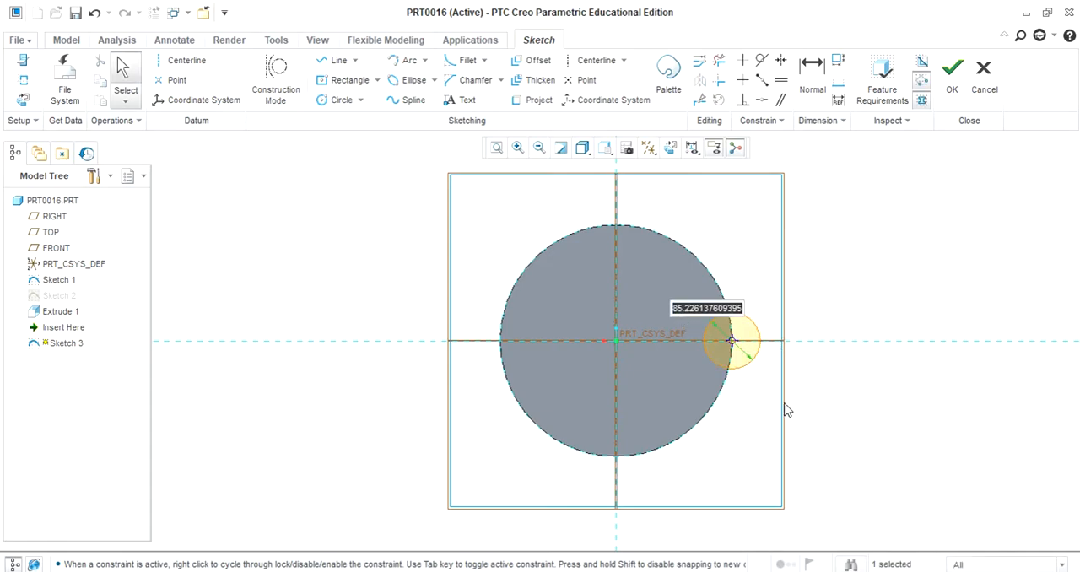
type("80")
key("Return")
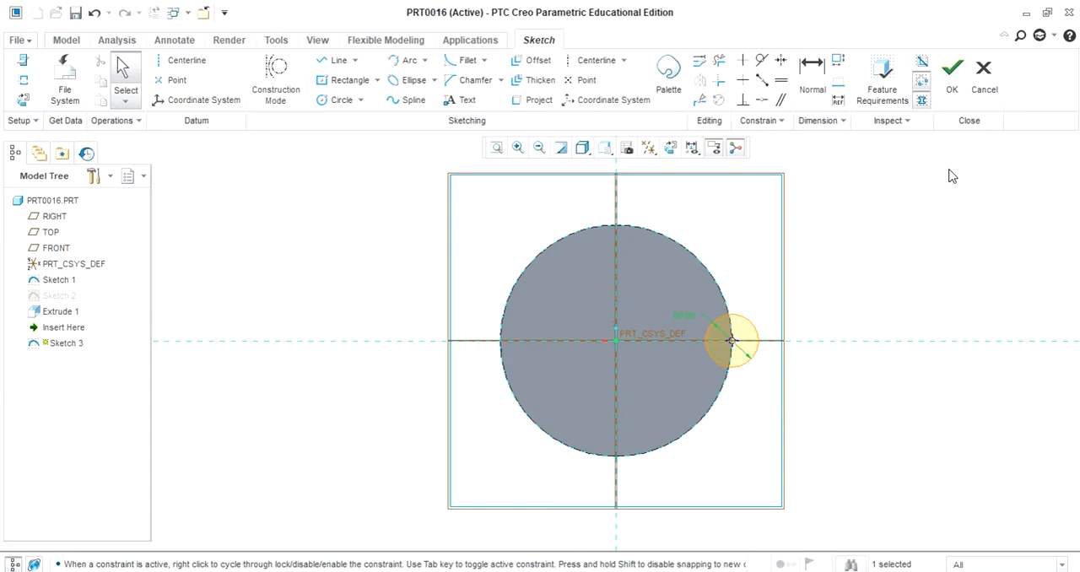
left_click(951, 74)
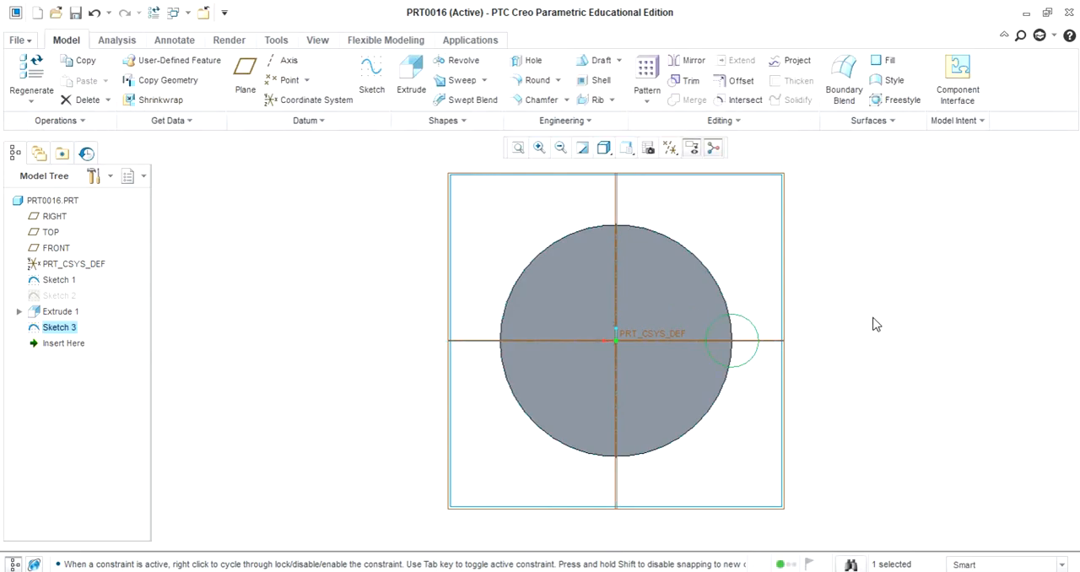
Extrude the small edge circle to a depth of 50, flipped downward alongside the disc's thickness
left_click(411, 74)
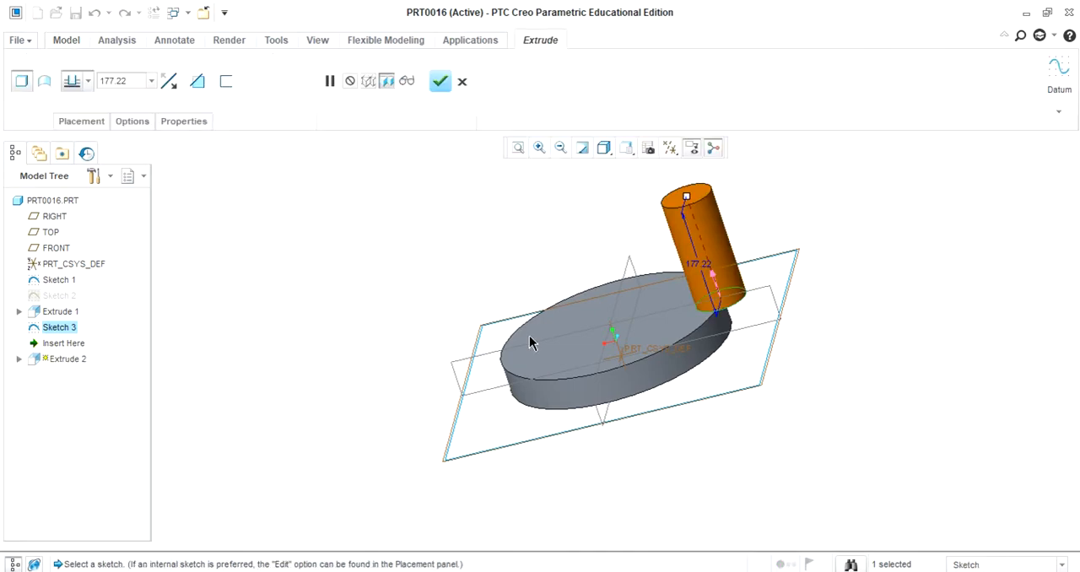
left_click(712, 278)
double_click(137, 79)
type("50")
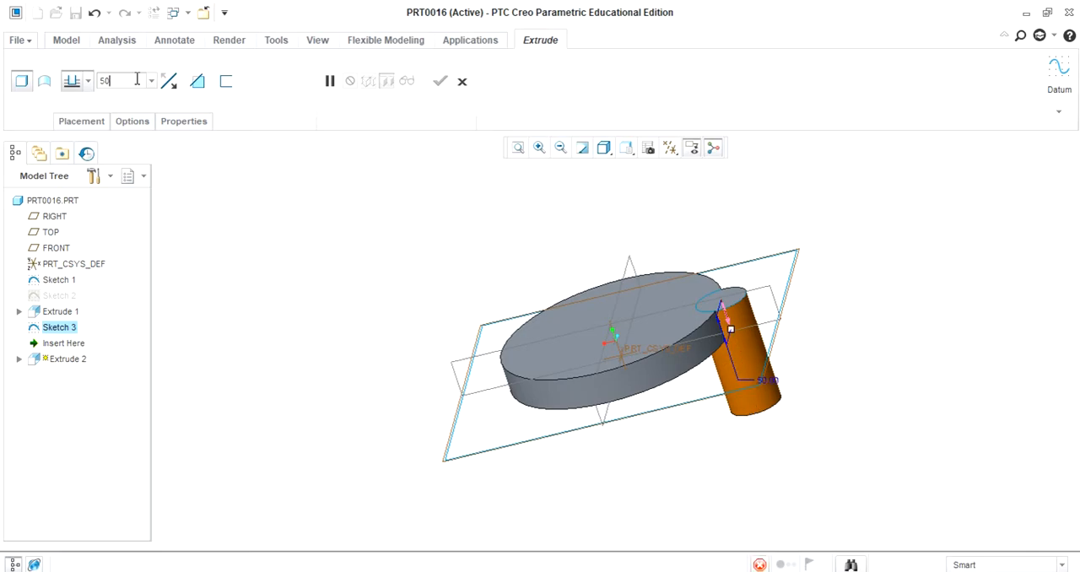
key("Return")
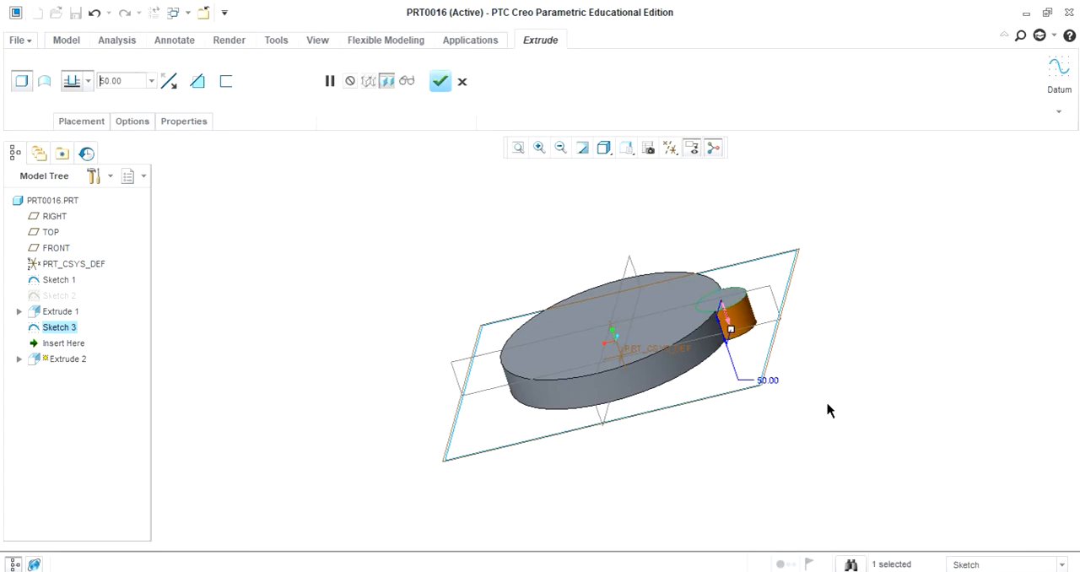
left_click(431, 85)
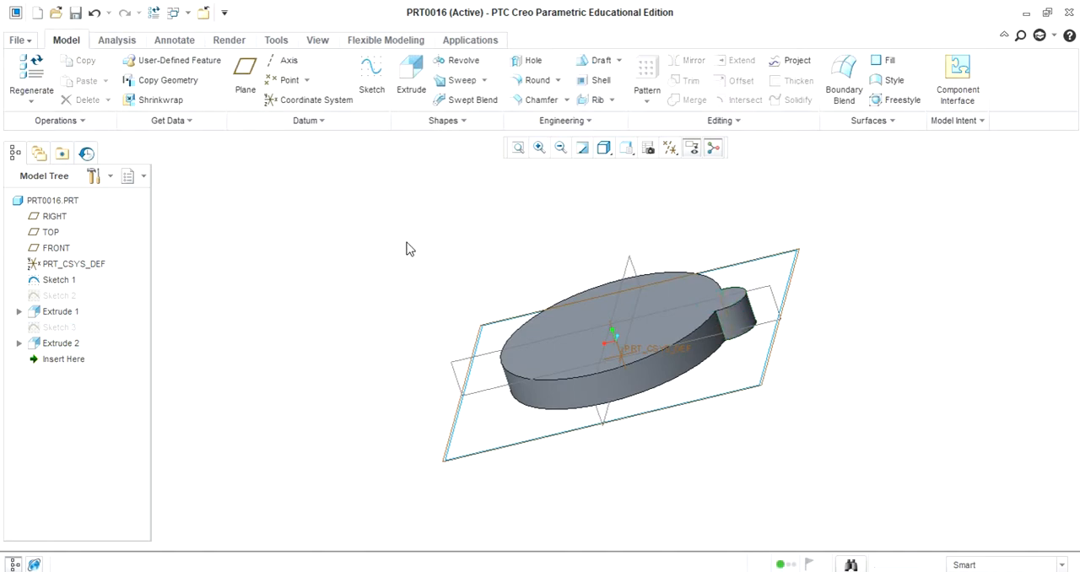
Start an Axis pattern of the small edge lug around the coordinate system axis perpendicular to the disc
middle_click_drag(405, 249, 430, 289)
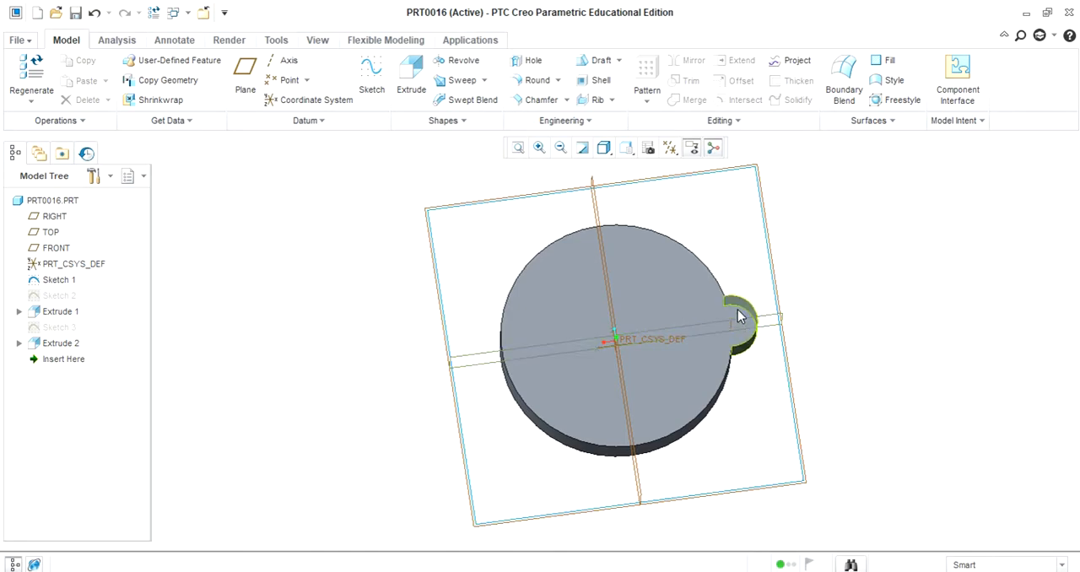
middle_click_drag(889, 359, 866, 327)
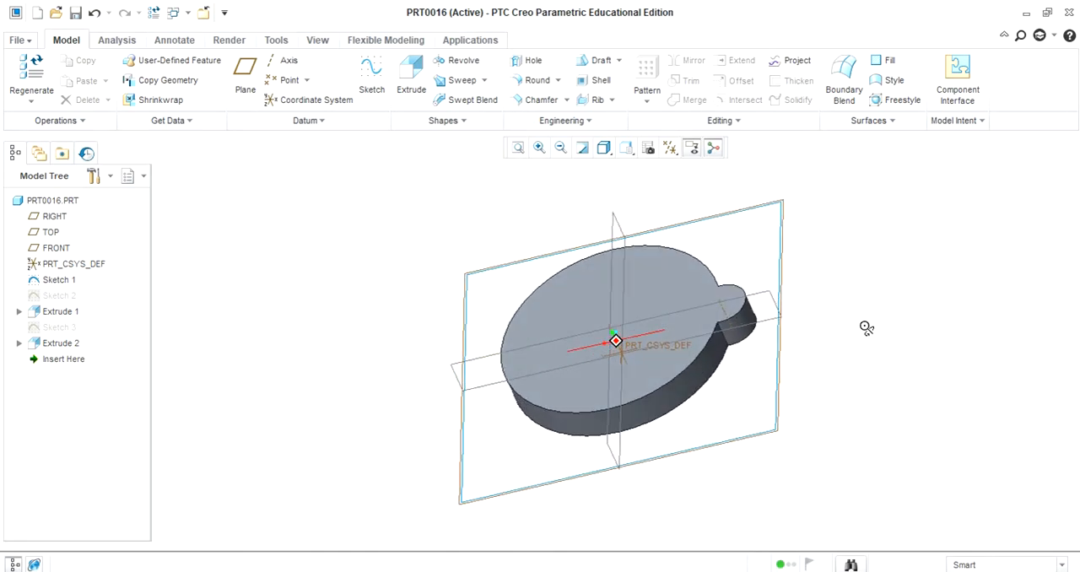
left_click(737, 336)
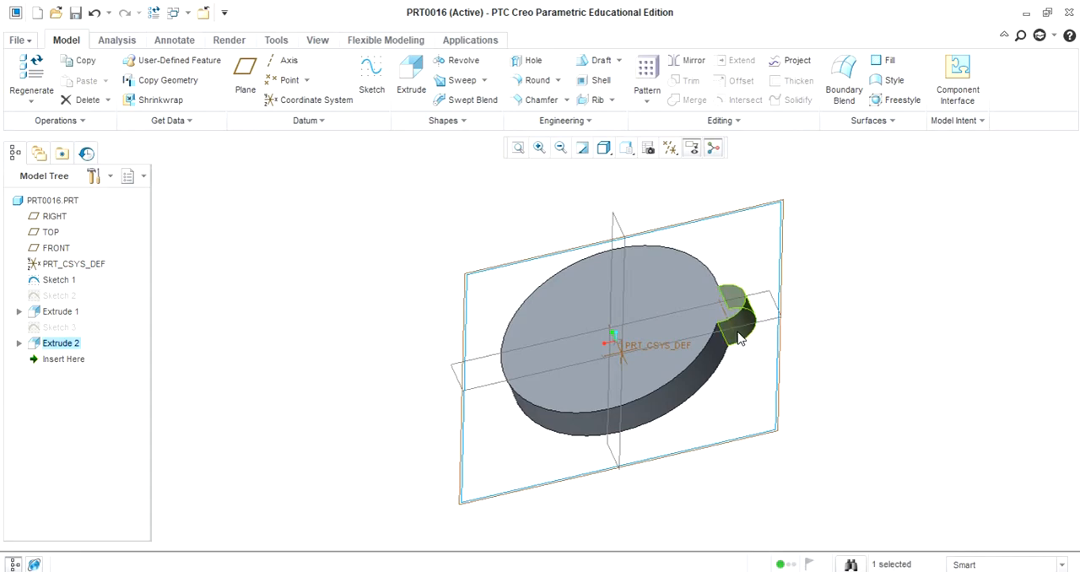
left_click(646, 76)
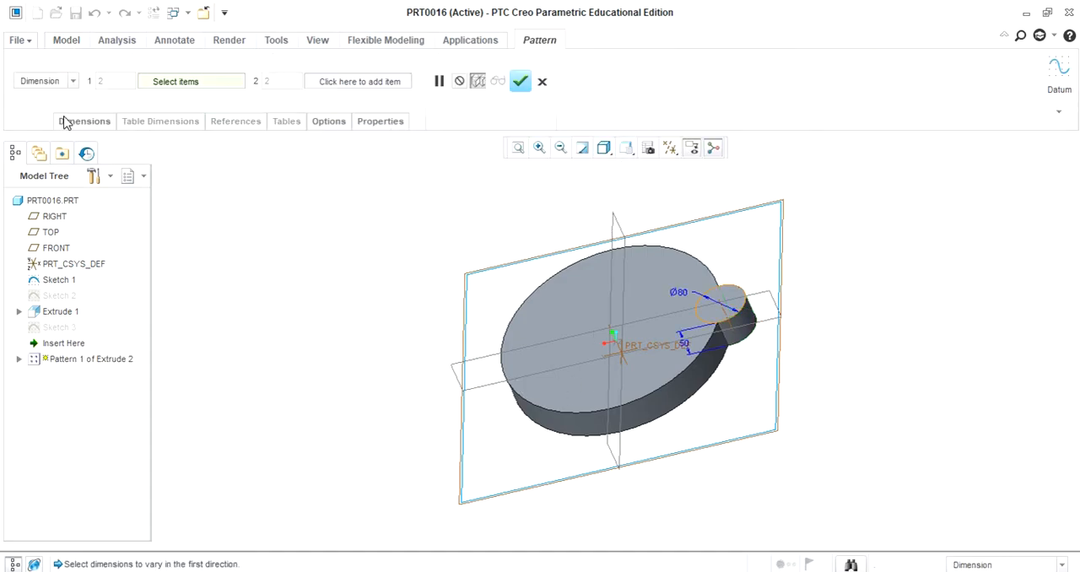
left_click(71, 83)
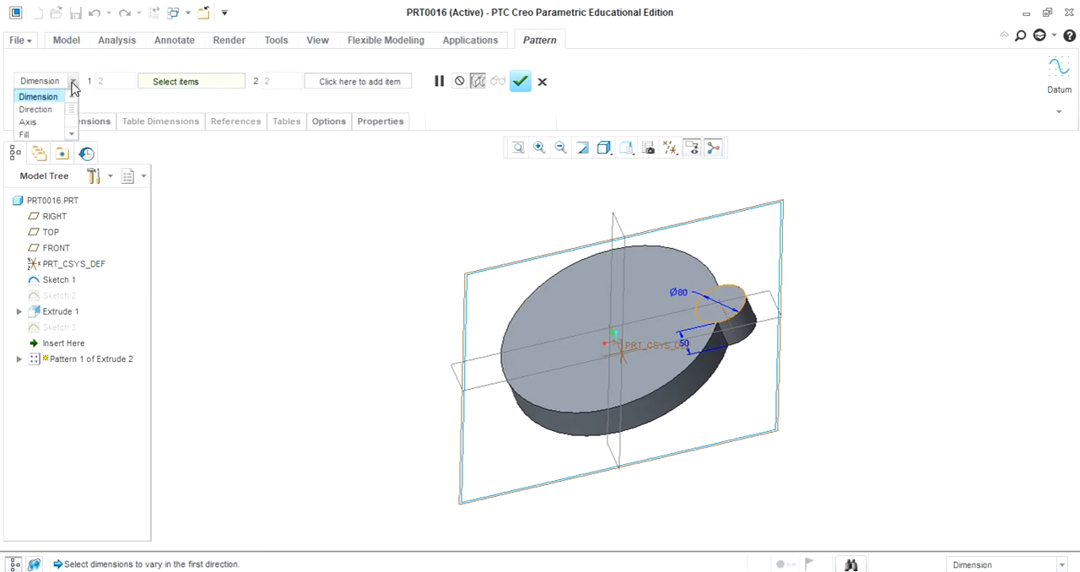
left_click(34, 122)
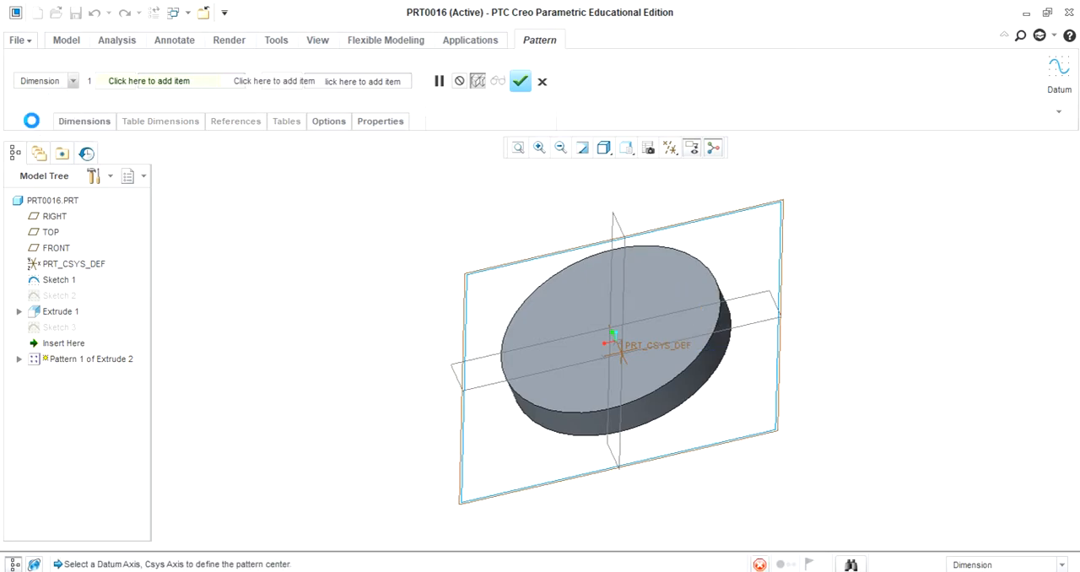
left_click(619, 353)
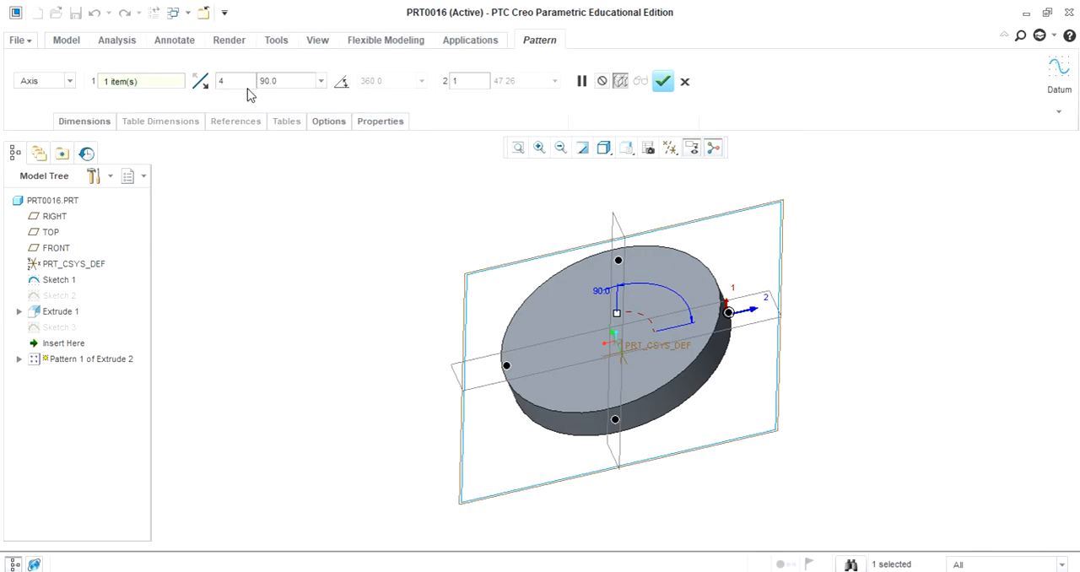
Set the axis pattern to 6 members spaced 60 degrees apart and complete it
left_click_drag(237, 82, 192, 80)
type("6")
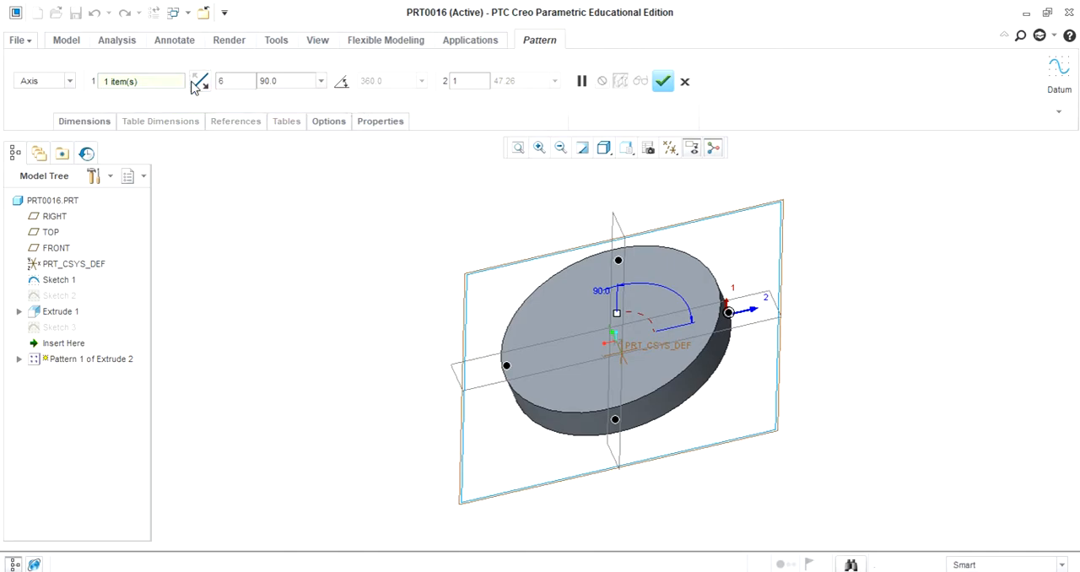
left_click(285, 81)
type("60")
left_click(663, 85)
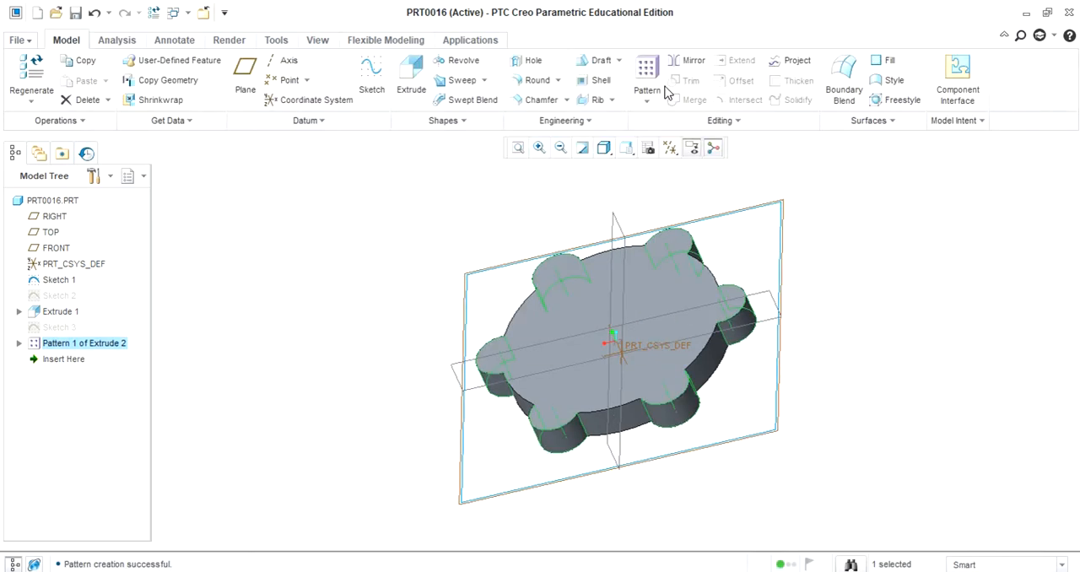
left_click(852, 458)
middle_click_drag(822, 318, 839, 354)
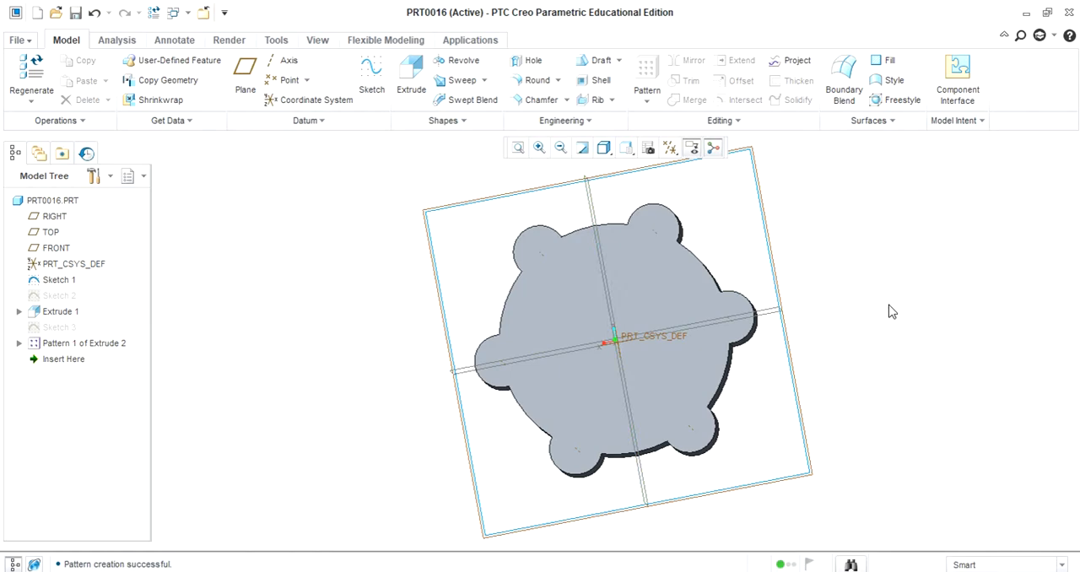
middle_click_drag(884, 316, 885, 265)
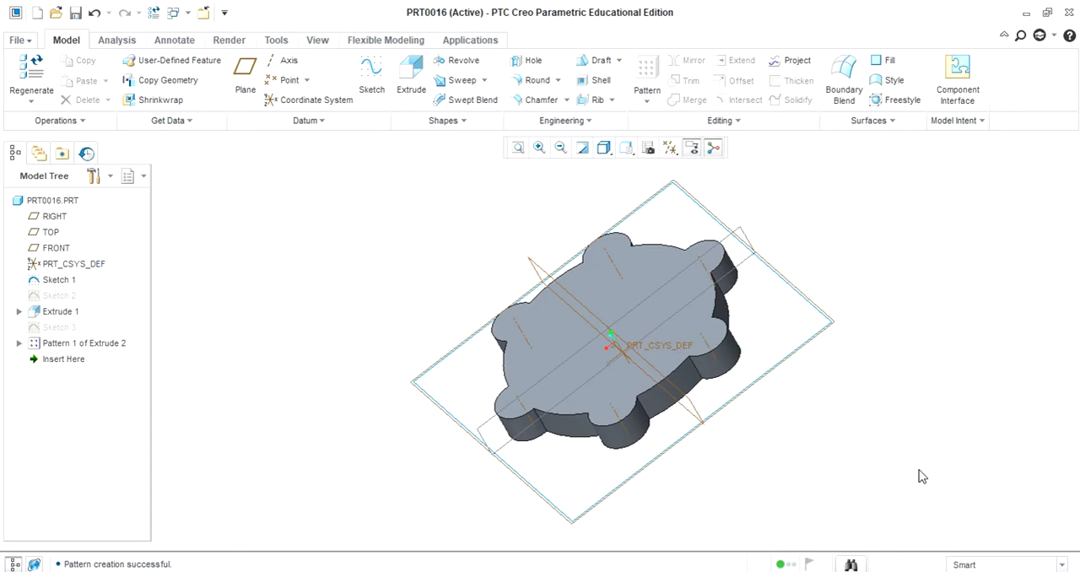
Start a sketch on the disc's top face and draw a centre rectangle on the horizontal reference, its near side about 66 from the vertical reference
middle_click_drag(903, 427, 942, 437)
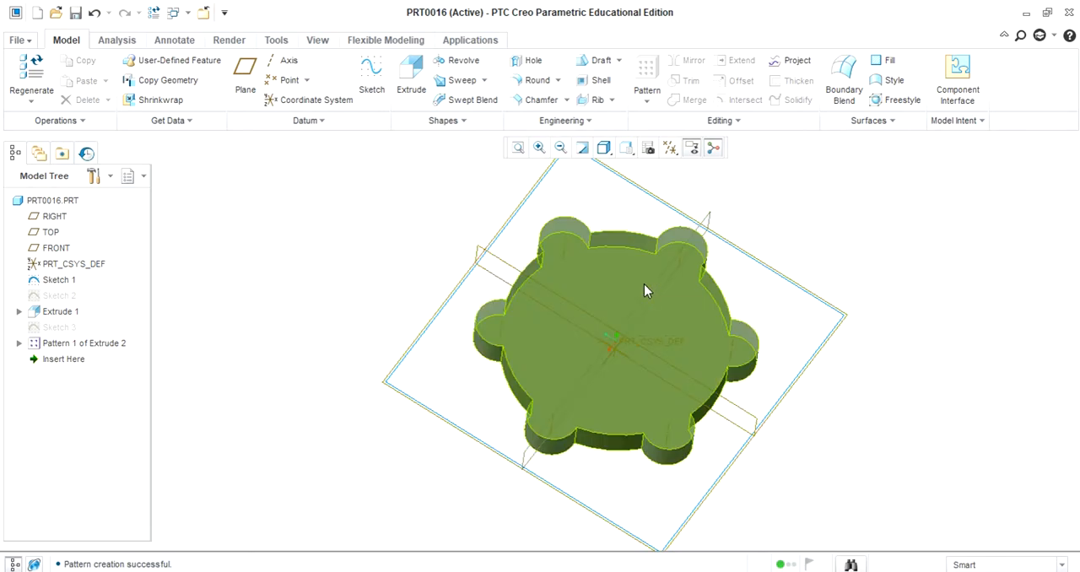
left_click(371, 74)
left_click(601, 266)
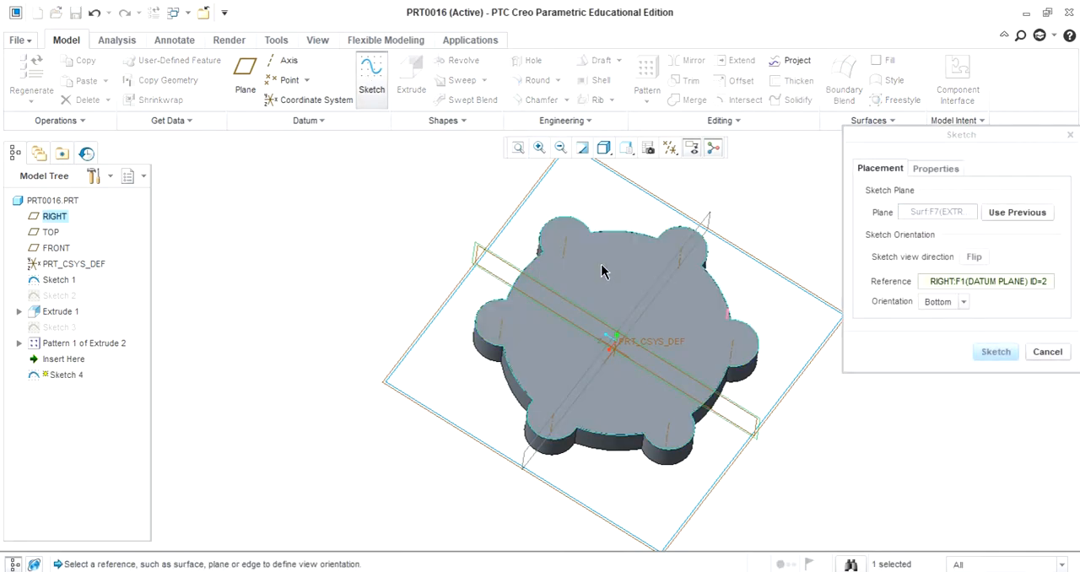
left_click(994, 353)
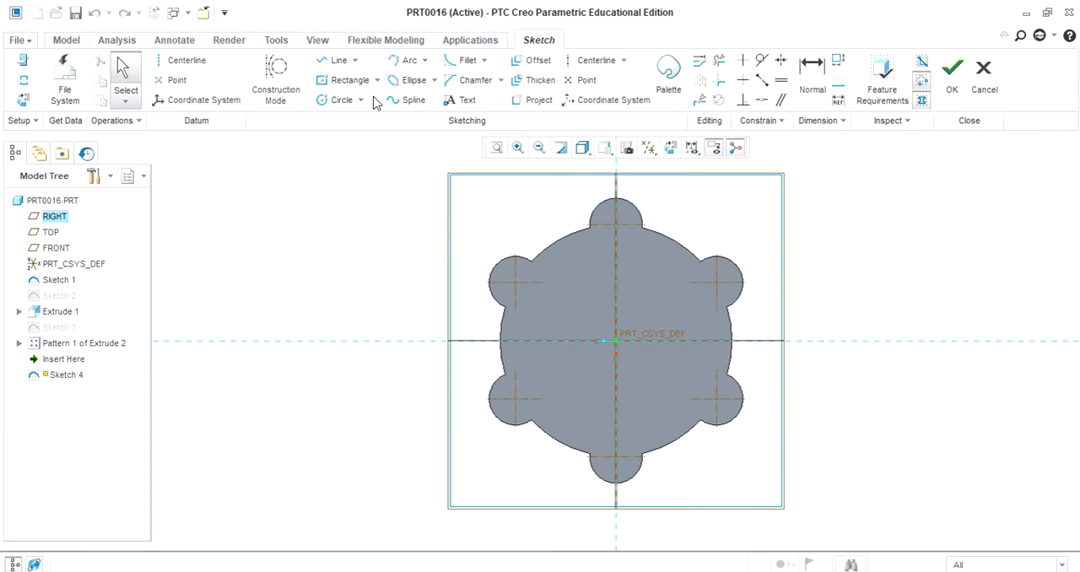
left_click(343, 80)
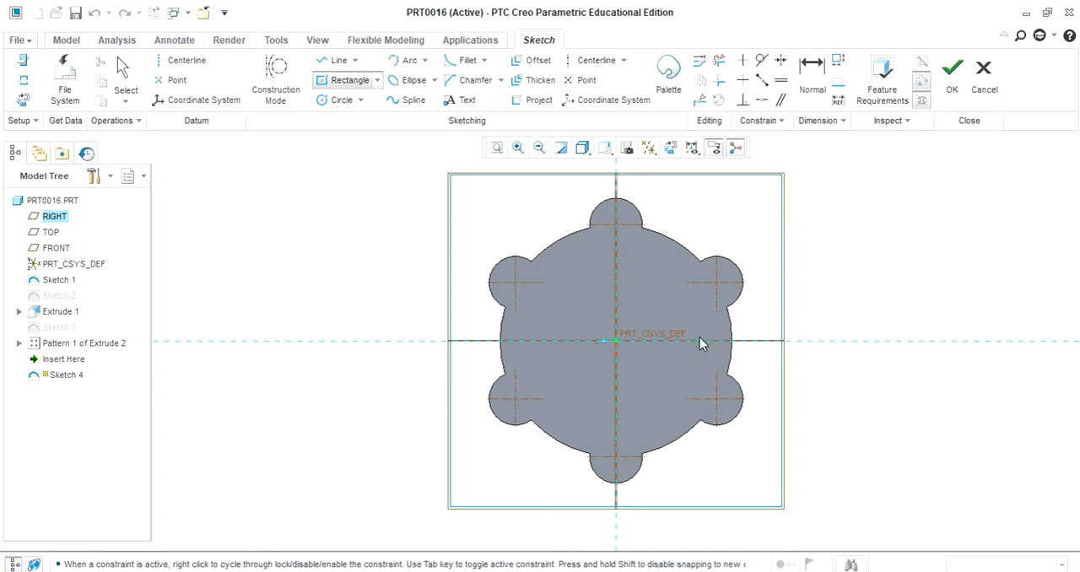
left_click(678, 341)
left_click(700, 317)
middle_click(846, 330)
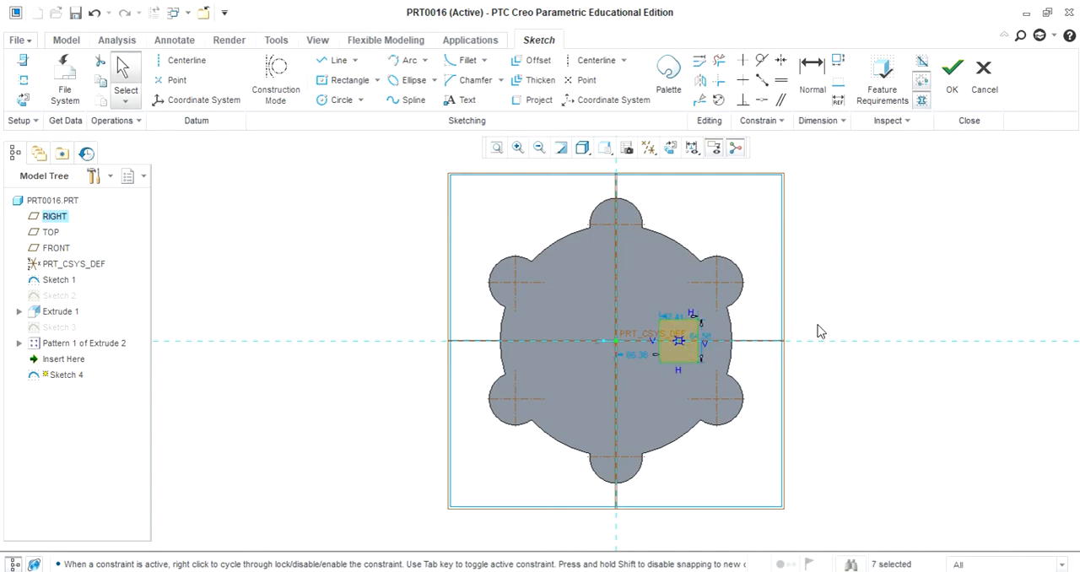
Set both the width and the height of the sketched rectangle to 50
double_click(675, 321)
type("50")
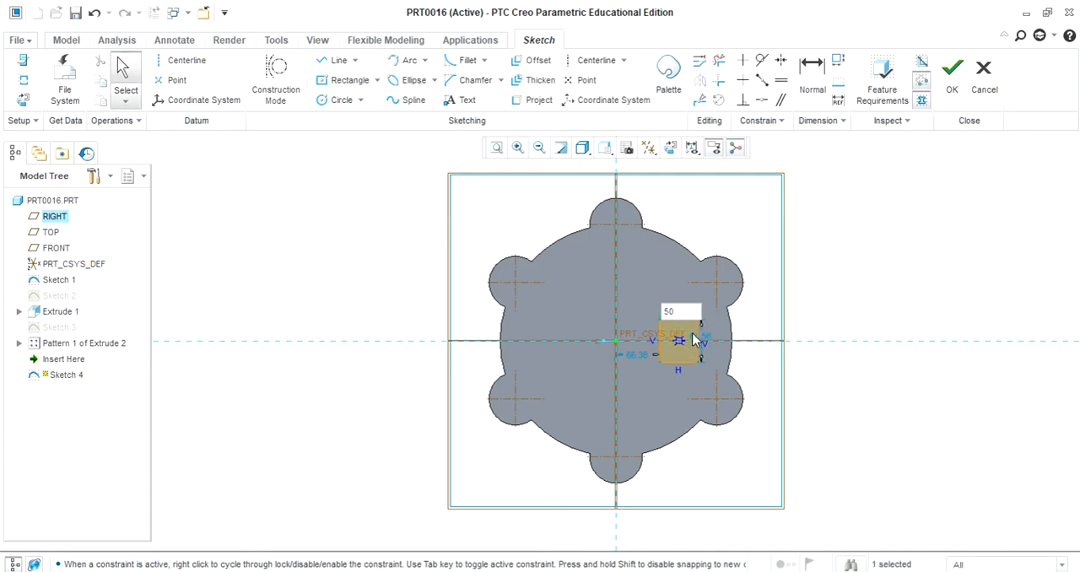
key("Return")
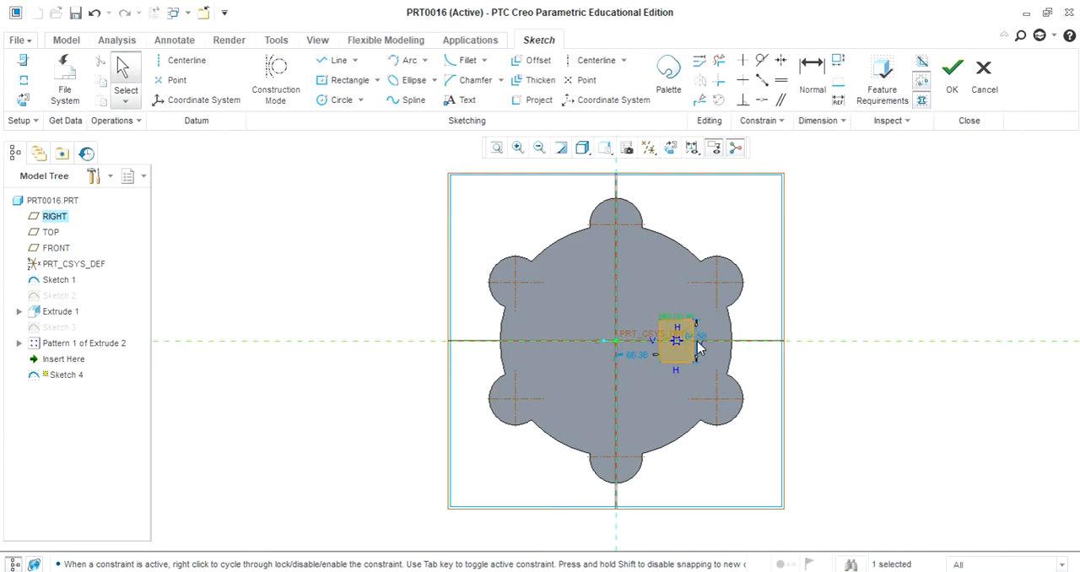
double_click(699, 335)
type("50")
key("Return")
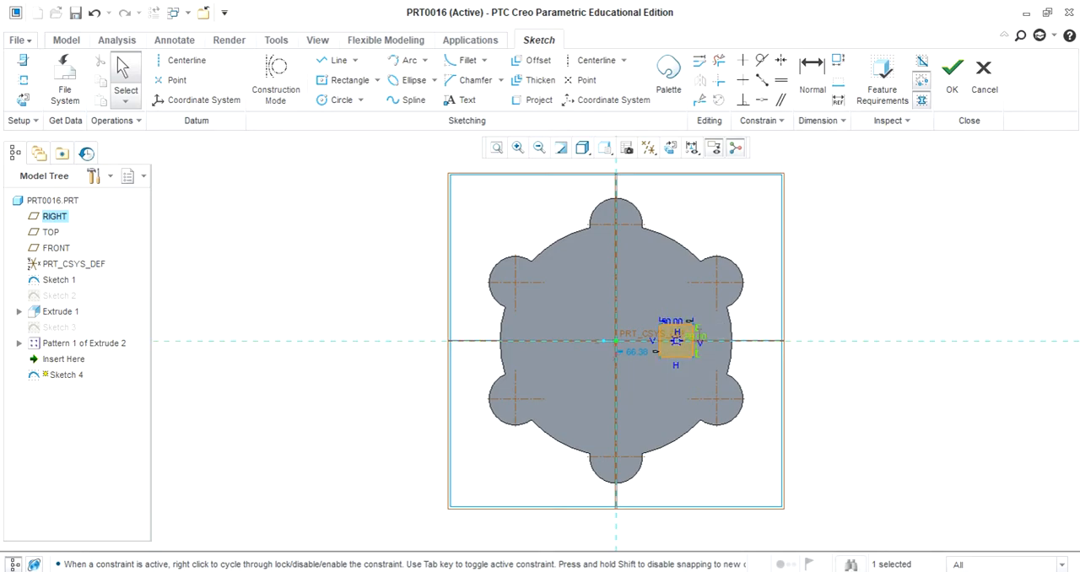
Set the distance from the vertical reference to the square's near side to 60 and finish the sketch
double_click(636, 351)
type("60")
key("Return")
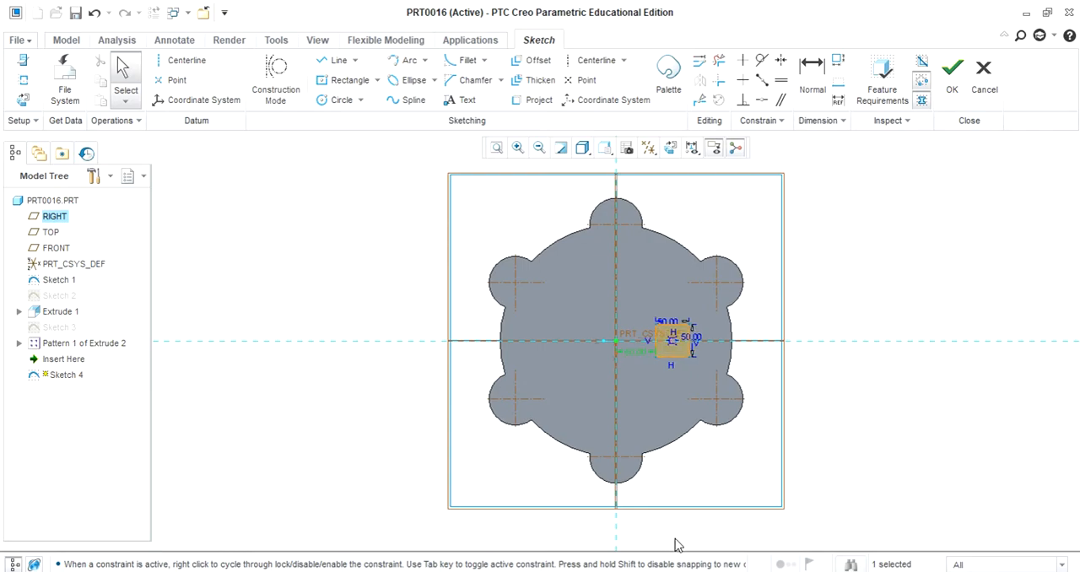
left_click(953, 74)
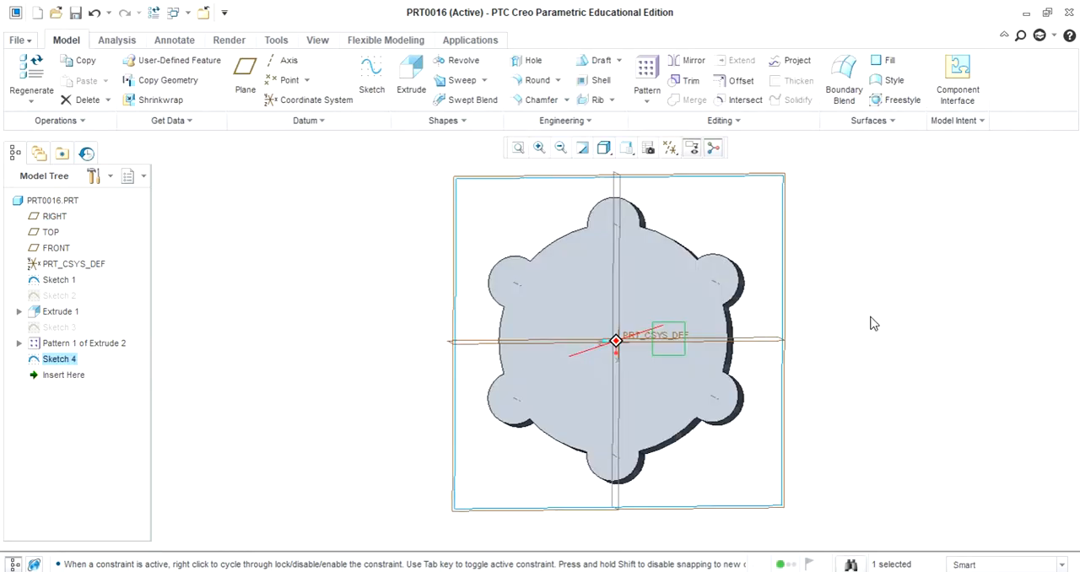
Extrude the square sketch as a material-removing cut, flipped down through the disc with a depth of 177.22
left_click(412, 77)
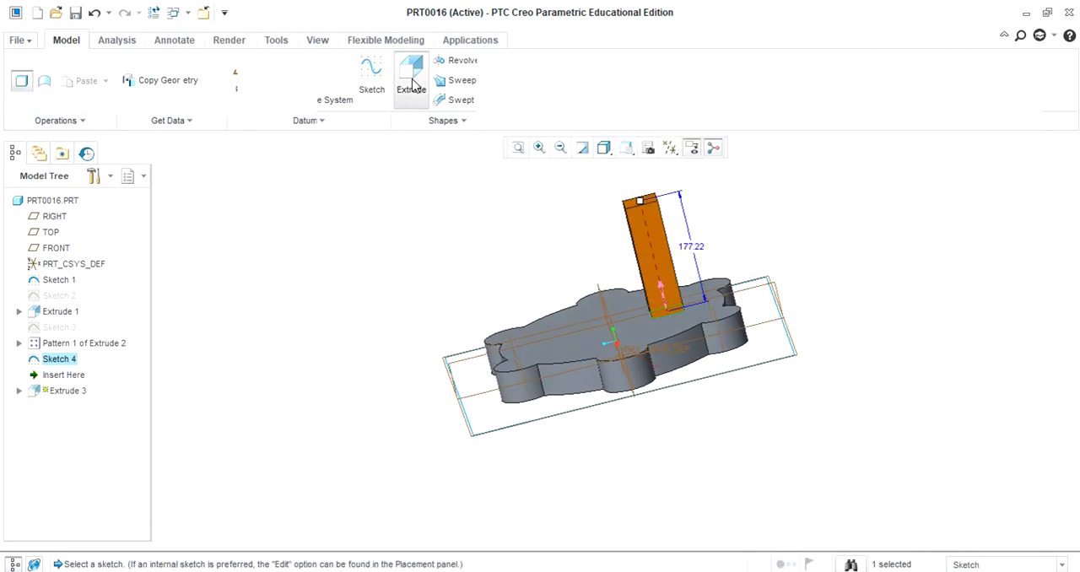
left_click(659, 291)
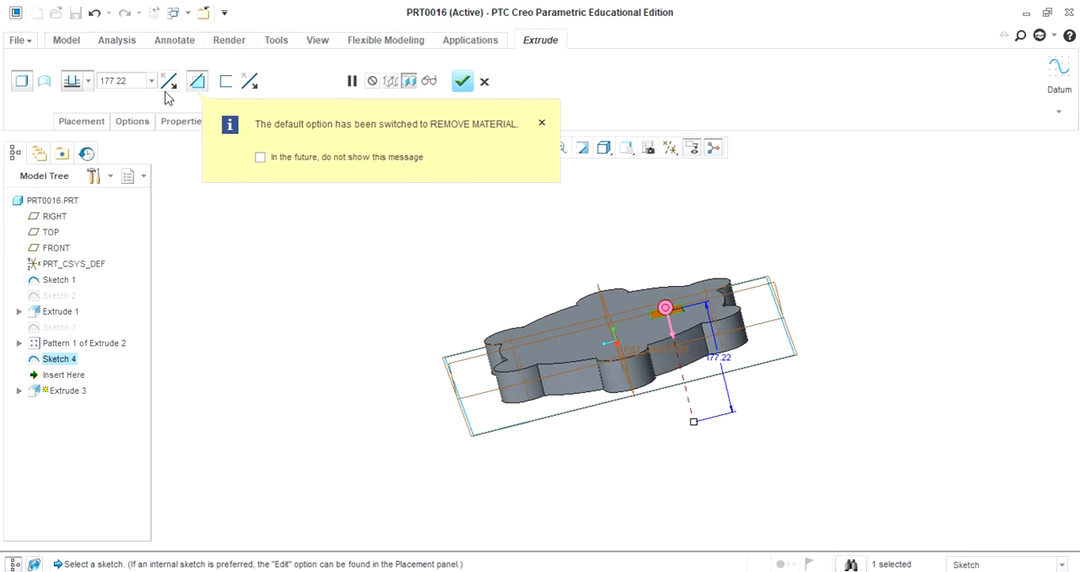
middle_click_drag(315, 228, 323, 267)
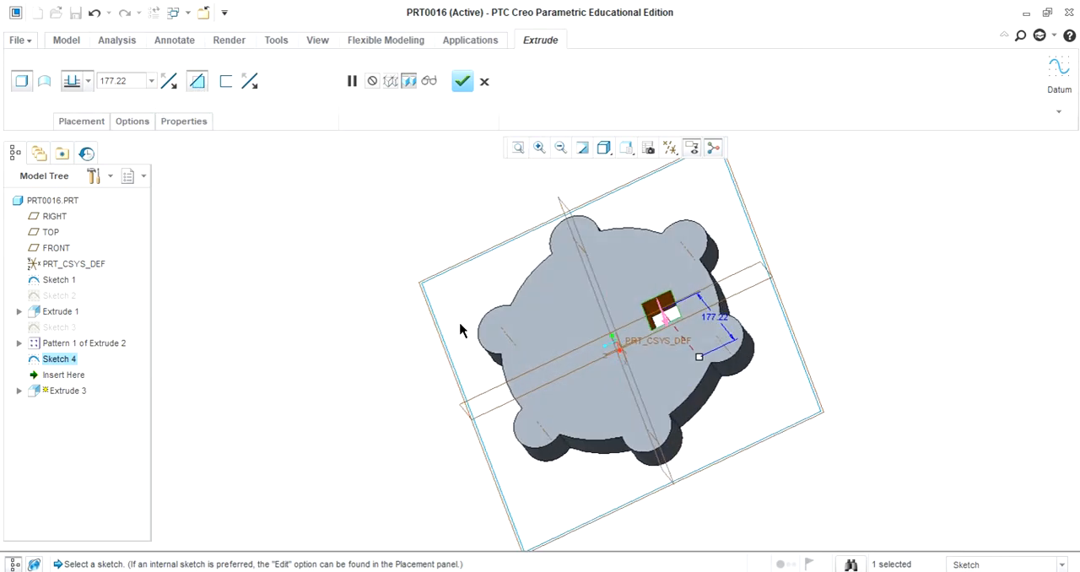
left_click(464, 81)
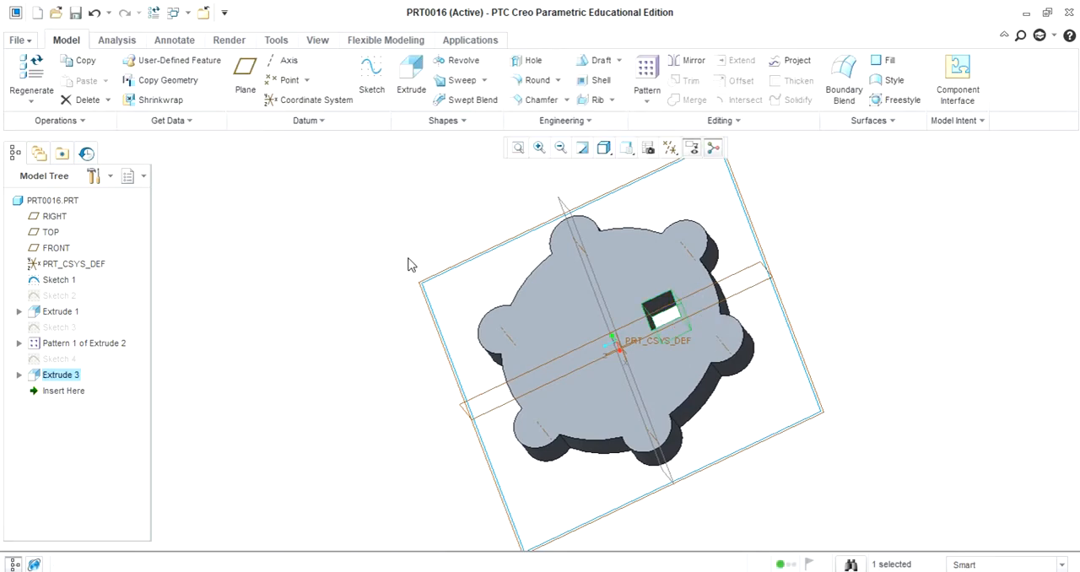
middle_click_drag(388, 253, 413, 253)
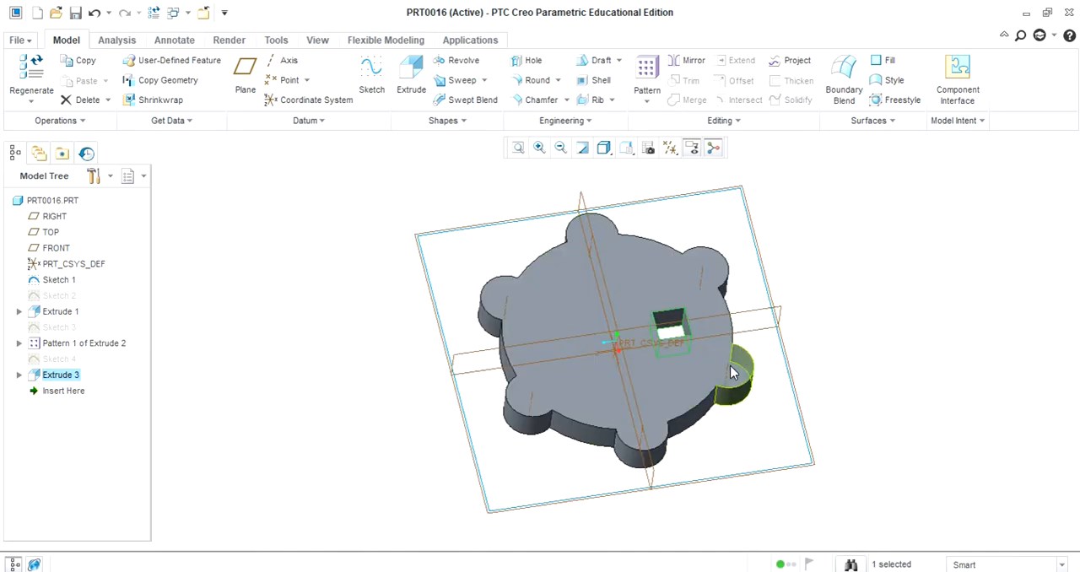
left_click(901, 352)
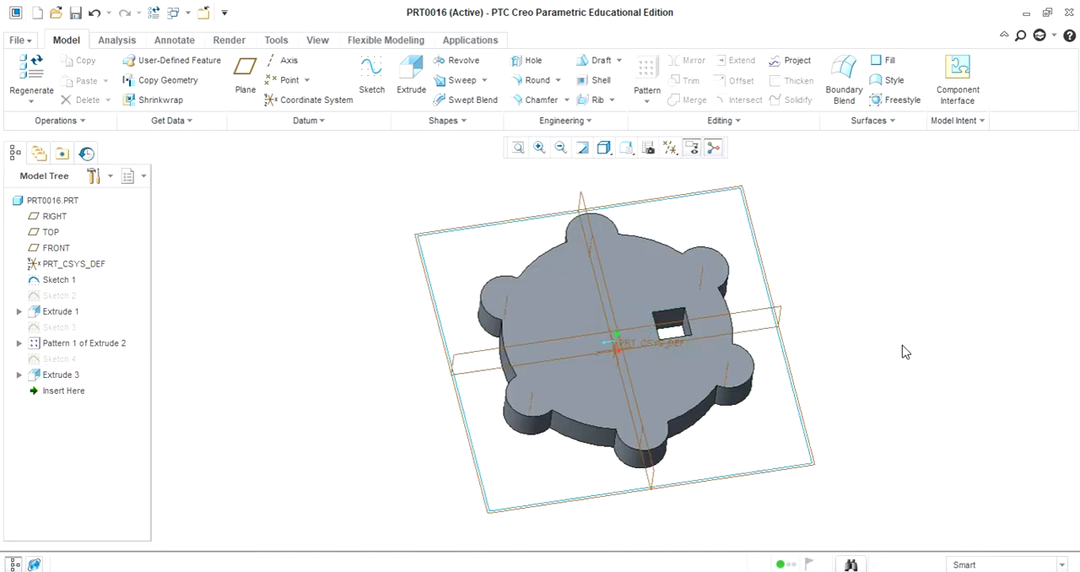
Start an Axis pattern of the square cut around the coordinate system axis perpendicular to the disc
left_click(680, 318)
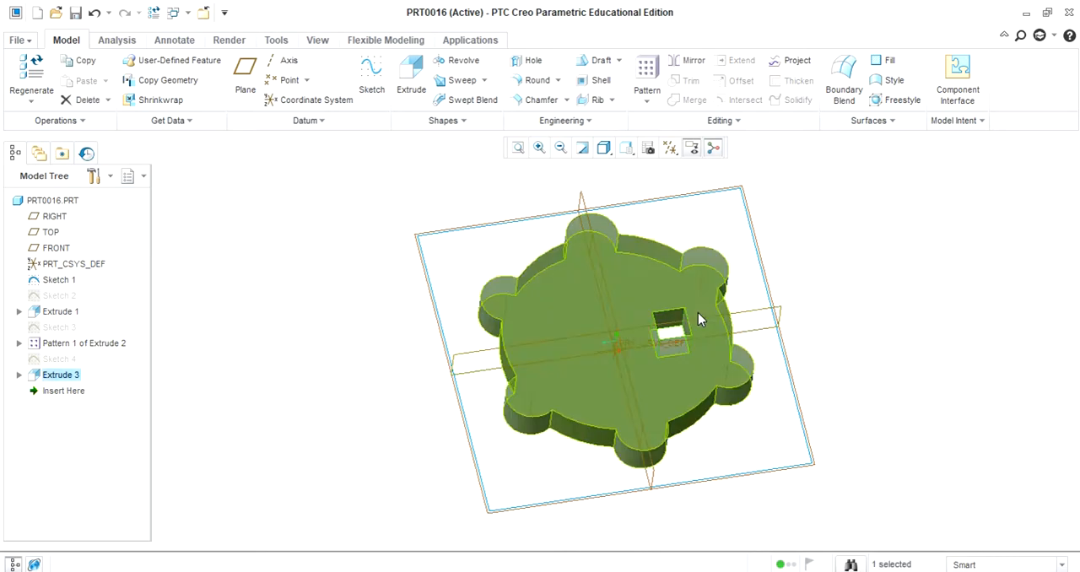
left_click(646, 72)
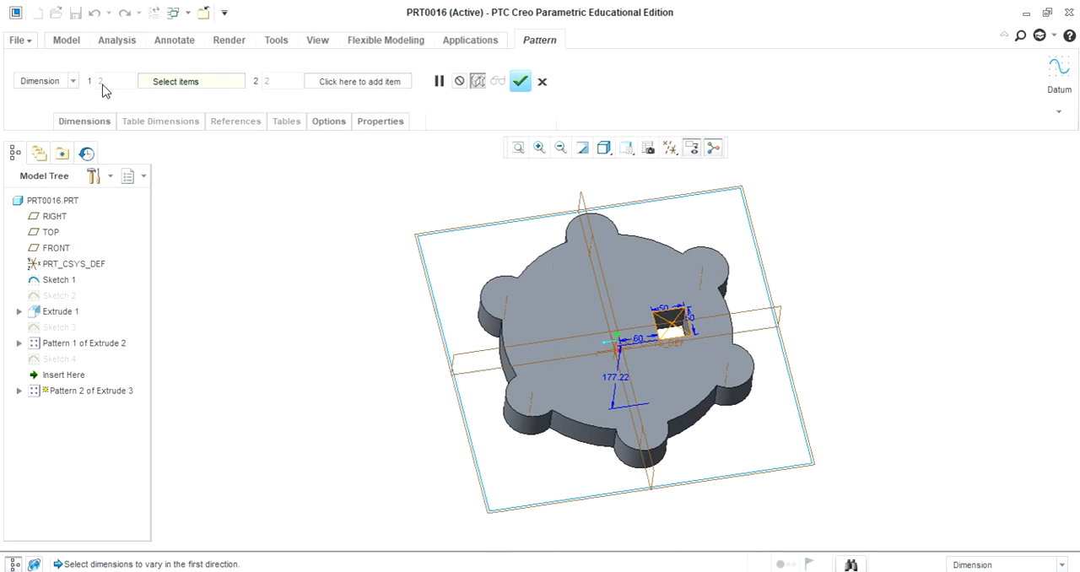
left_click(73, 81)
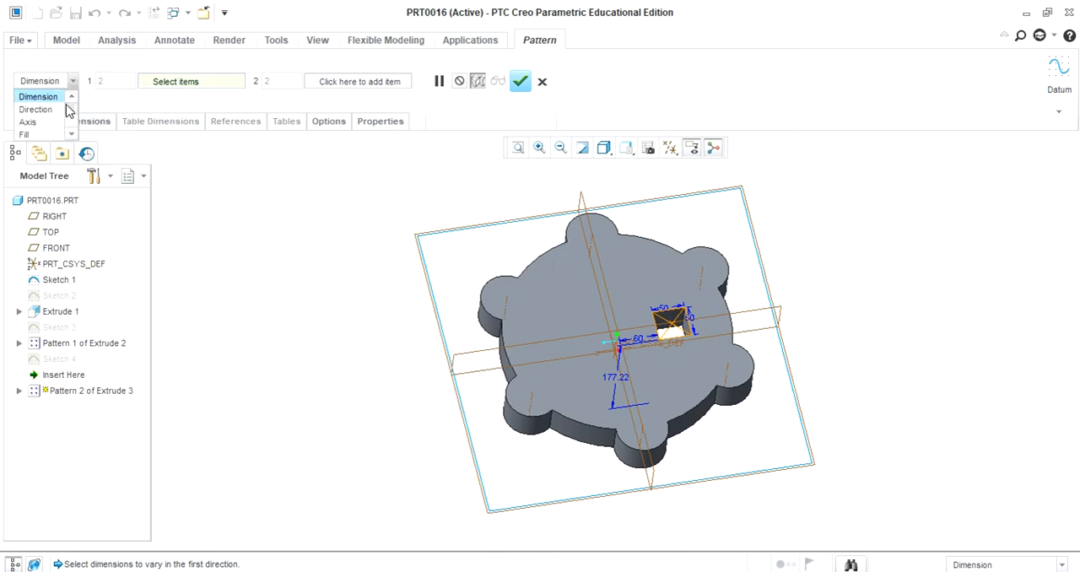
left_click(56, 123)
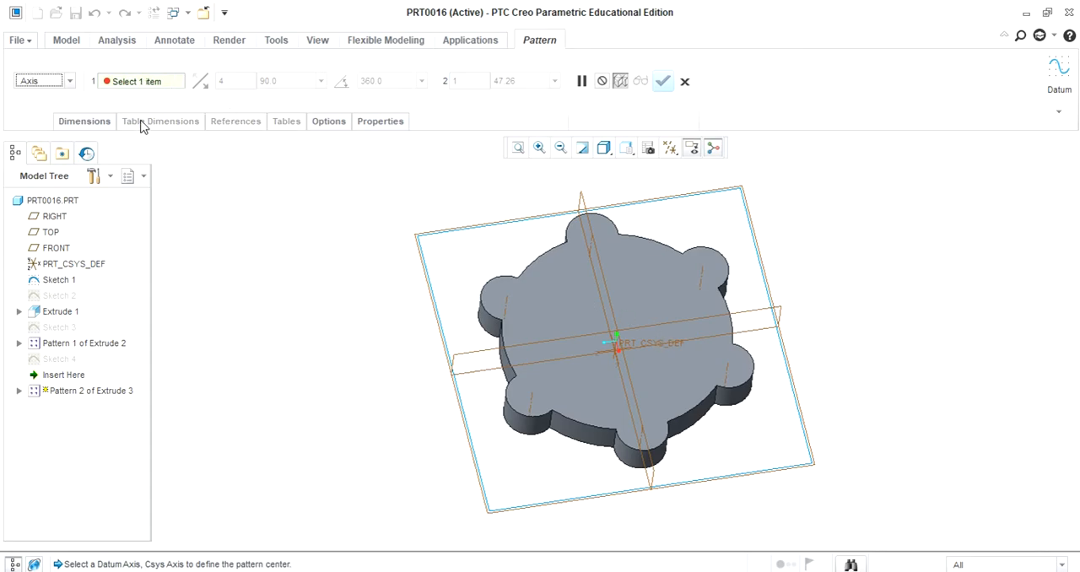
left_click(67, 81)
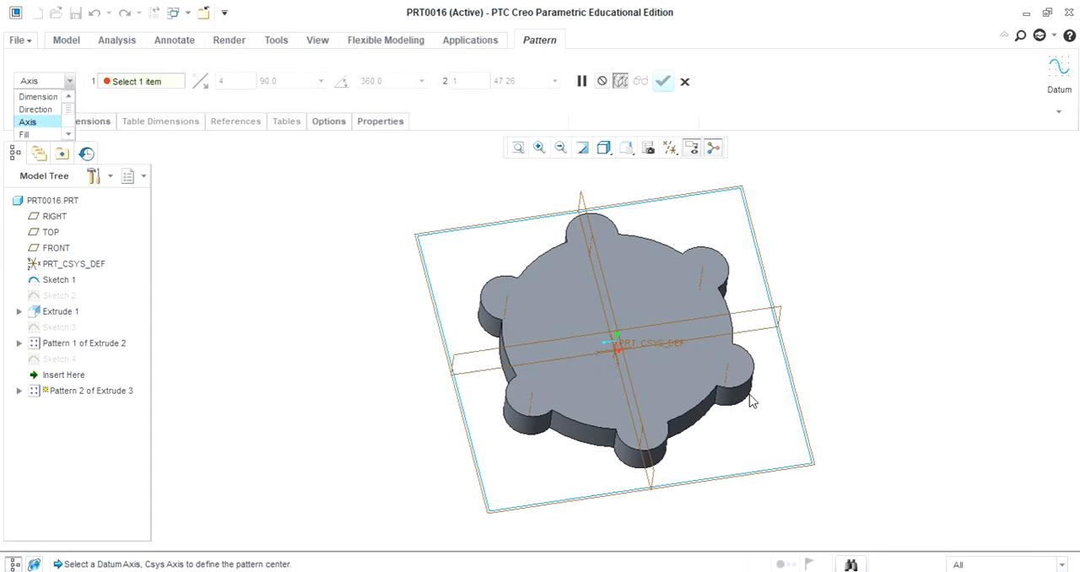
left_click(709, 363)
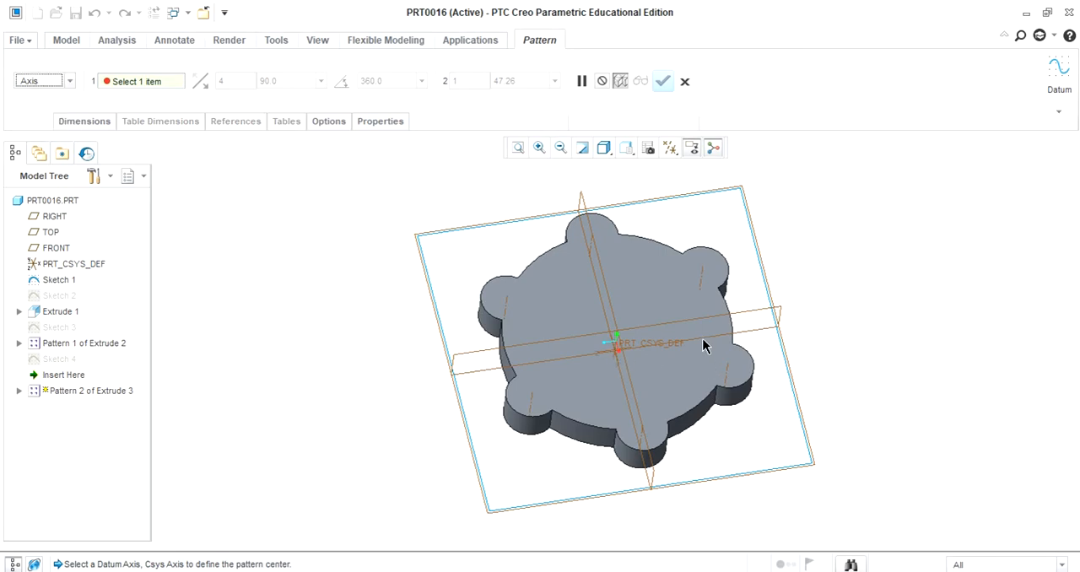
mouse_move(837, 391)
middle_mouse_down()
mouse_move(843, 315)
mouse_move(849, 352)
mouse_move(793, 373)
middle_mouse_up()
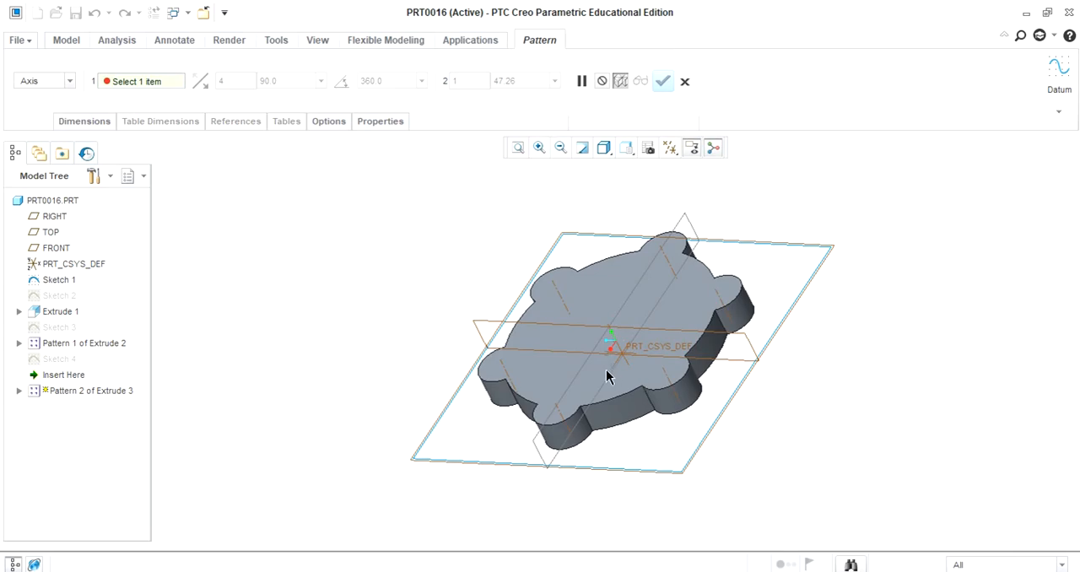
left_click(616, 346)
middle_click_drag(799, 420, 819, 432)
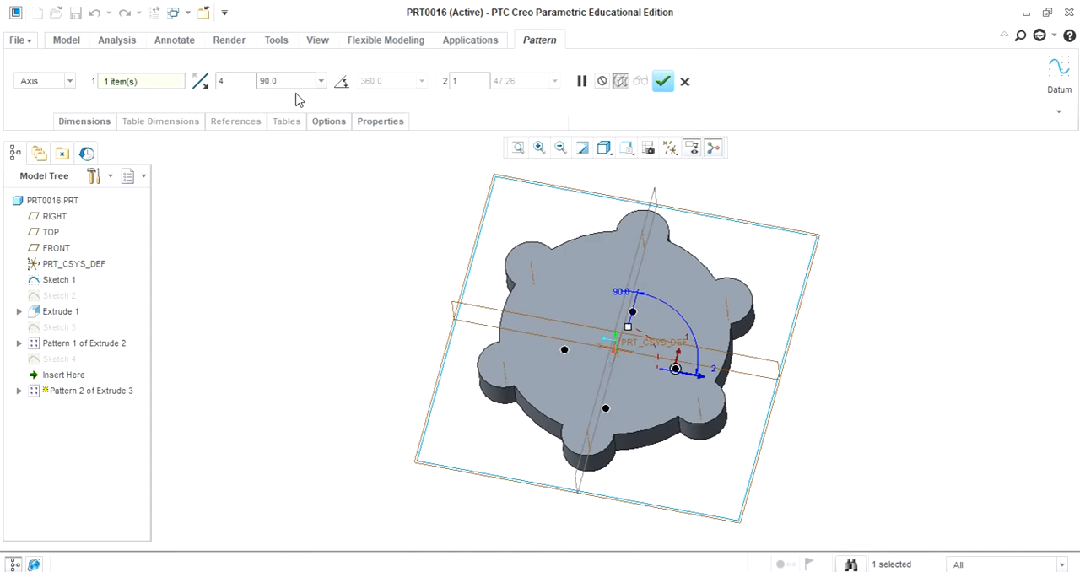
Complete the square cut's axis pattern with 4 members spaced 90 degrees apart
left_click(662, 82)
middle_click_drag(849, 323, 863, 340)
left_click(932, 384)
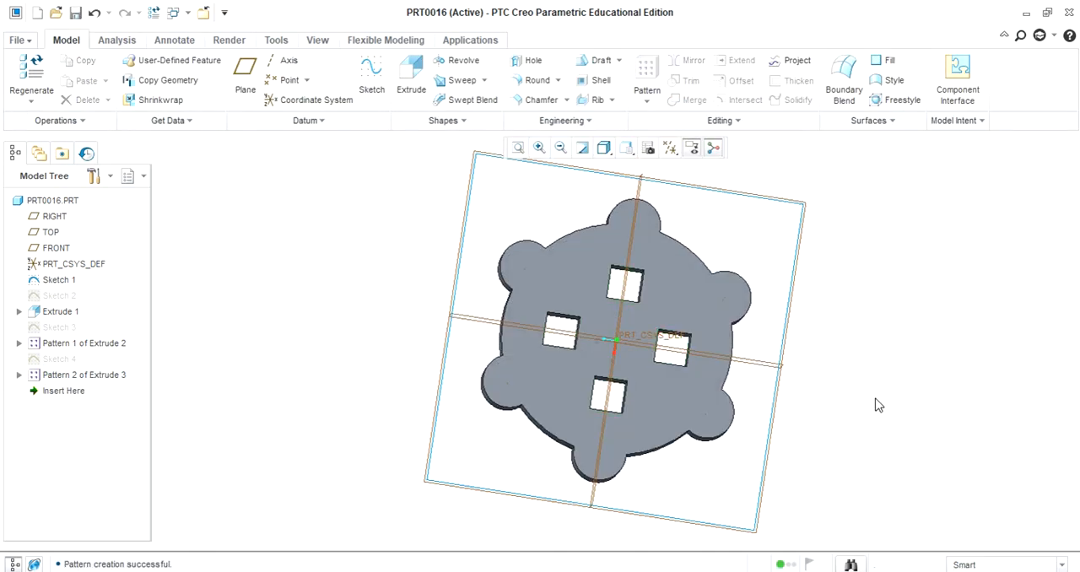
mouse_move(903, 388)
middle_mouse_down()
mouse_move(891, 352)
mouse_move(882, 359)
mouse_move(903, 380)
mouse_move(889, 345)
mouse_move(894, 379)
middle_mouse_up()
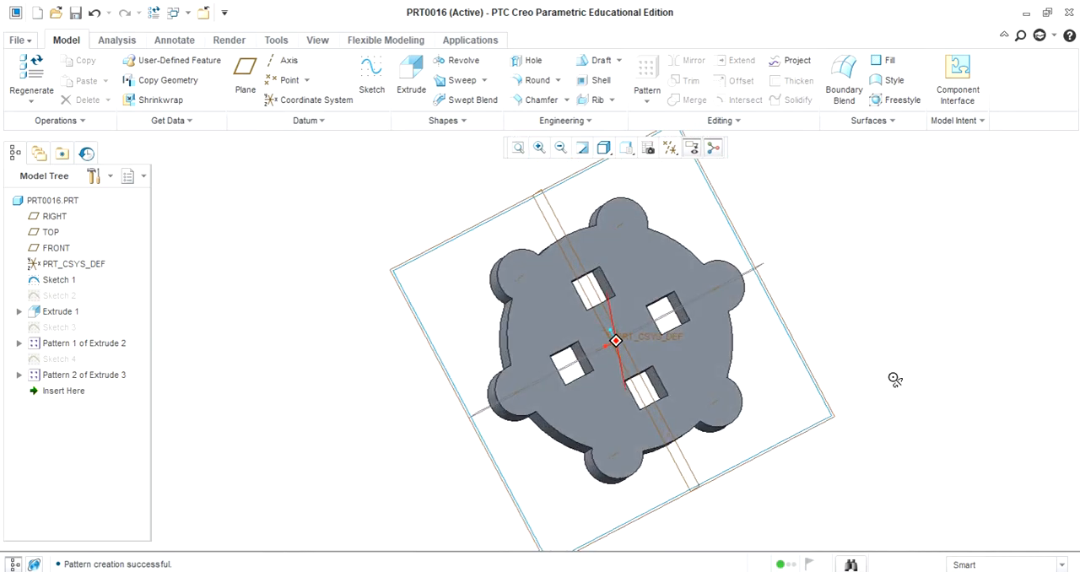